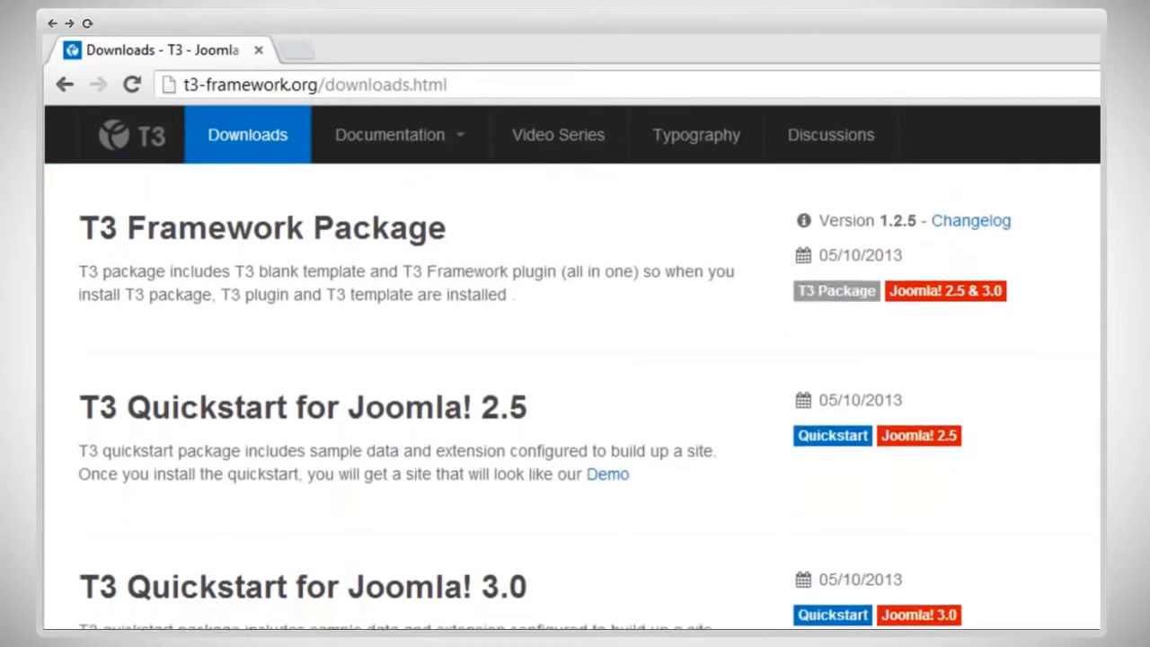
Step: Download the T3 Quickstart for Joomla! 3.0 package, offered as T3 Blank for Joomla 3.1 on the JoomlArt site
{"action": "scroll", "coordinate": [571, 395], "scroll_direction": "down", "scroll_amount": 2}
{"action": "scroll", "coordinate": [572, 396], "scroll_direction": "down", "scroll_amount": 2}
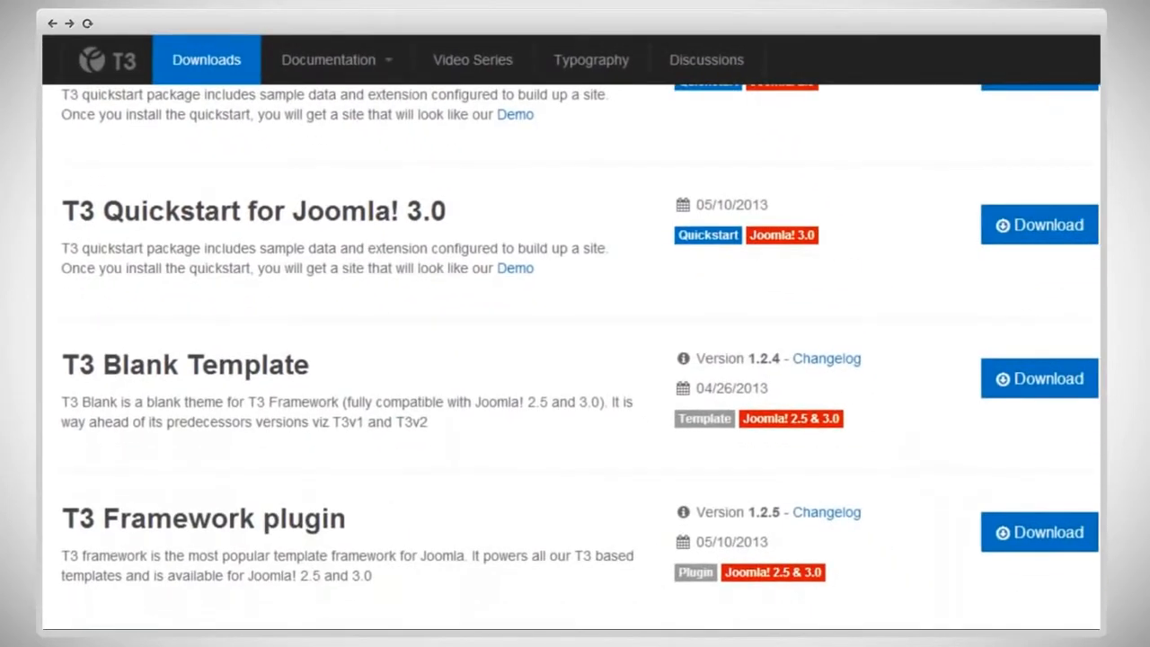
{"action": "scroll", "coordinate": [572, 395], "scroll_direction": "up", "scroll_amount": 3}
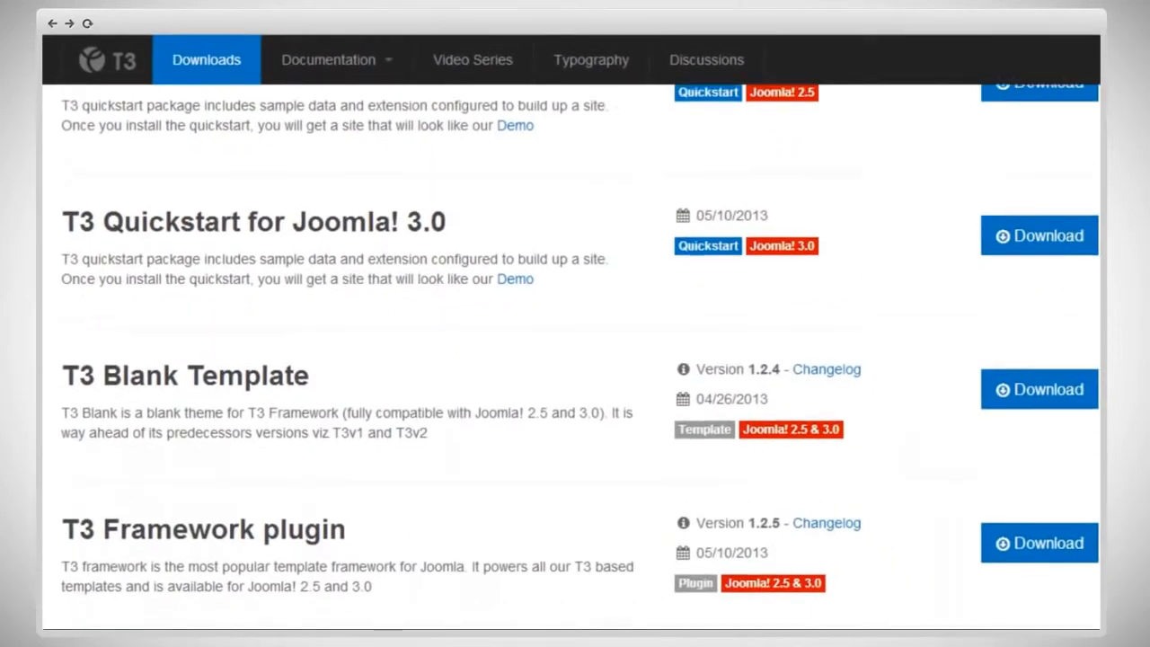
{"action": "scroll", "coordinate": [572, 395], "scroll_direction": "up", "scroll_amount": 1}
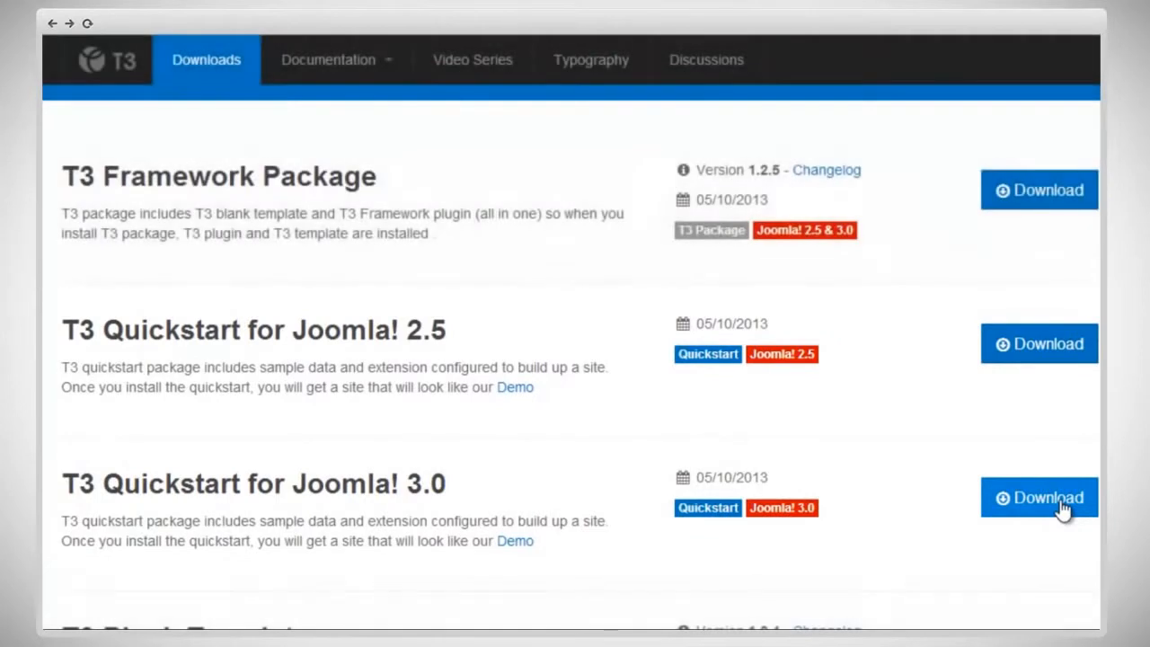
{"action": "left_click", "coordinate": [1061, 507]}
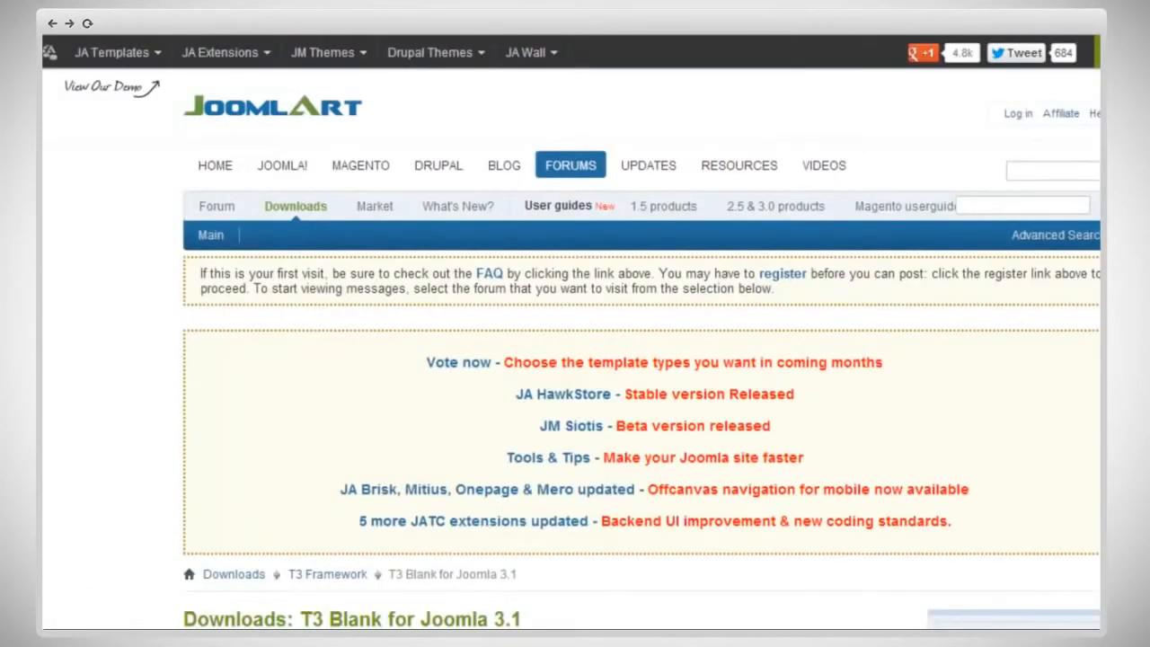
{"action": "scroll", "coordinate": [571, 332], "scroll_direction": "down", "scroll_amount": 3}
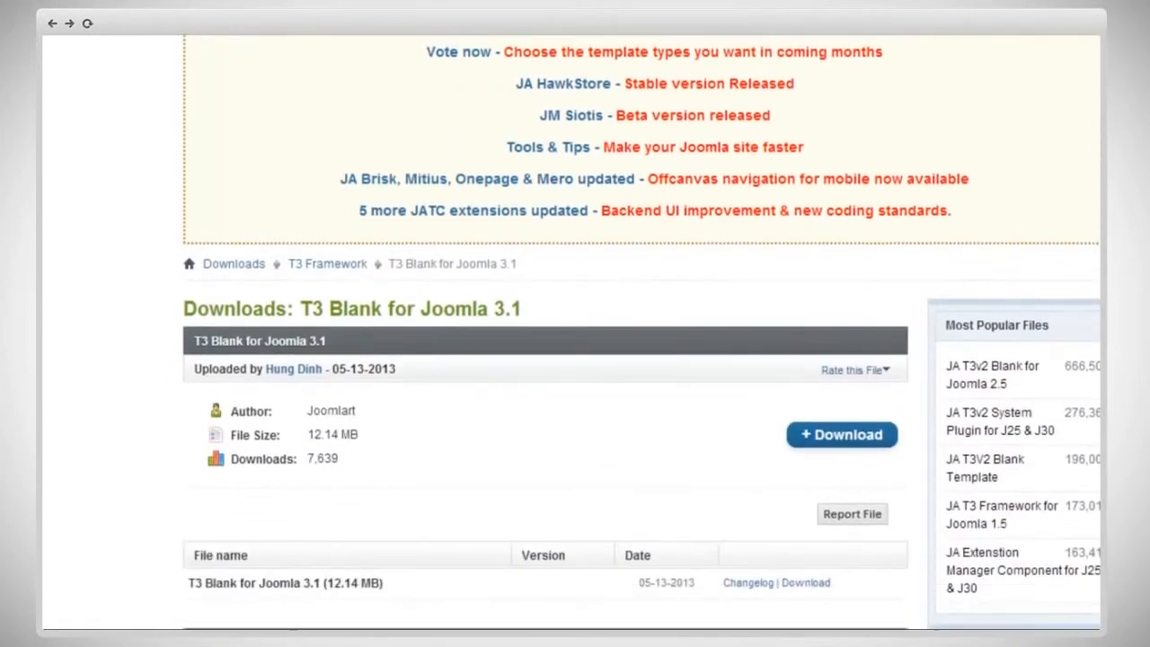
{"action": "left_click", "coordinate": [864, 438]}
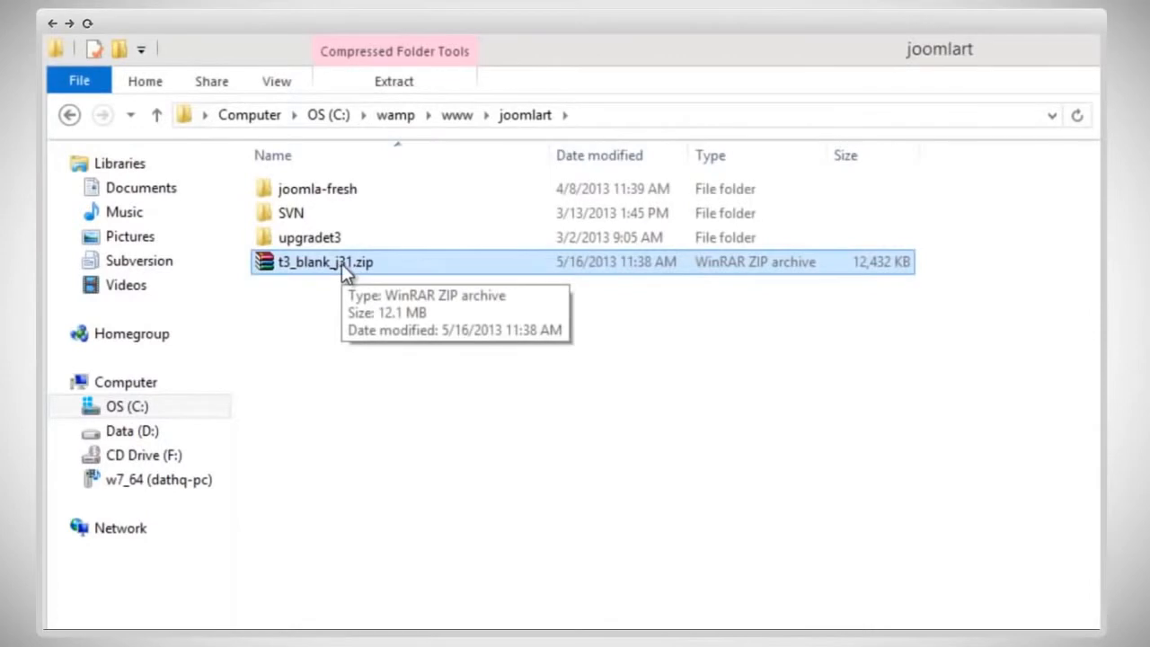
Step: In the joomlart web folder in File Explorer, extract t3_blank_j31.zip into its own t3_blank_j31 folder
{"action": "right_click", "coordinate": [342, 263]}
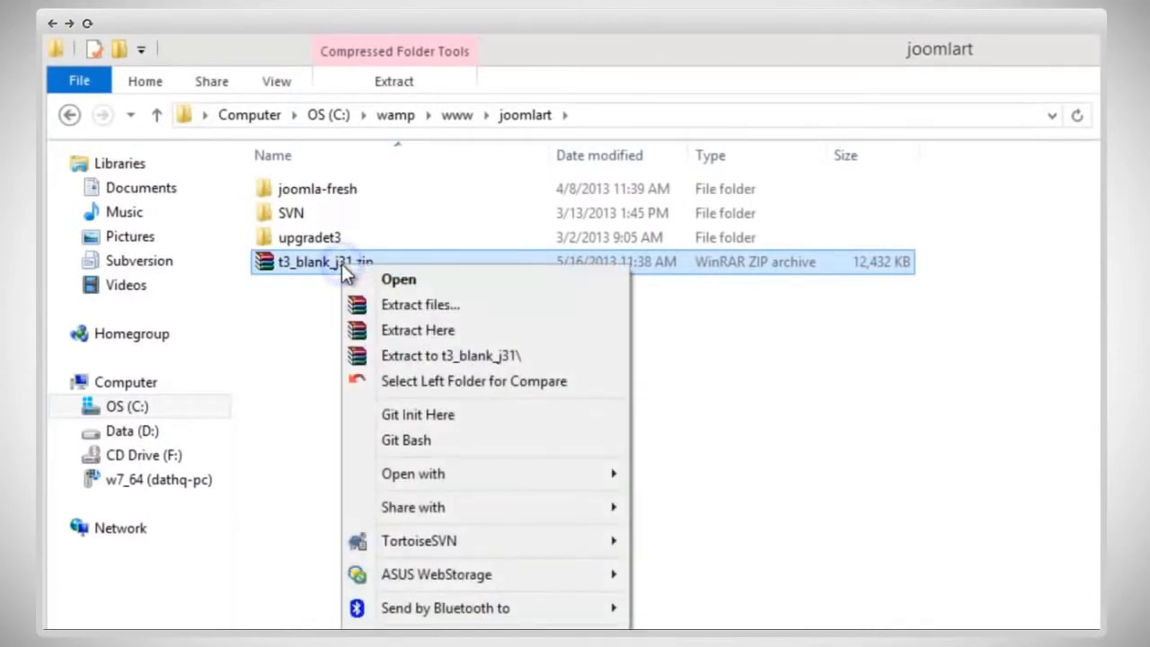
{"action": "left_click", "coordinate": [453, 355]}
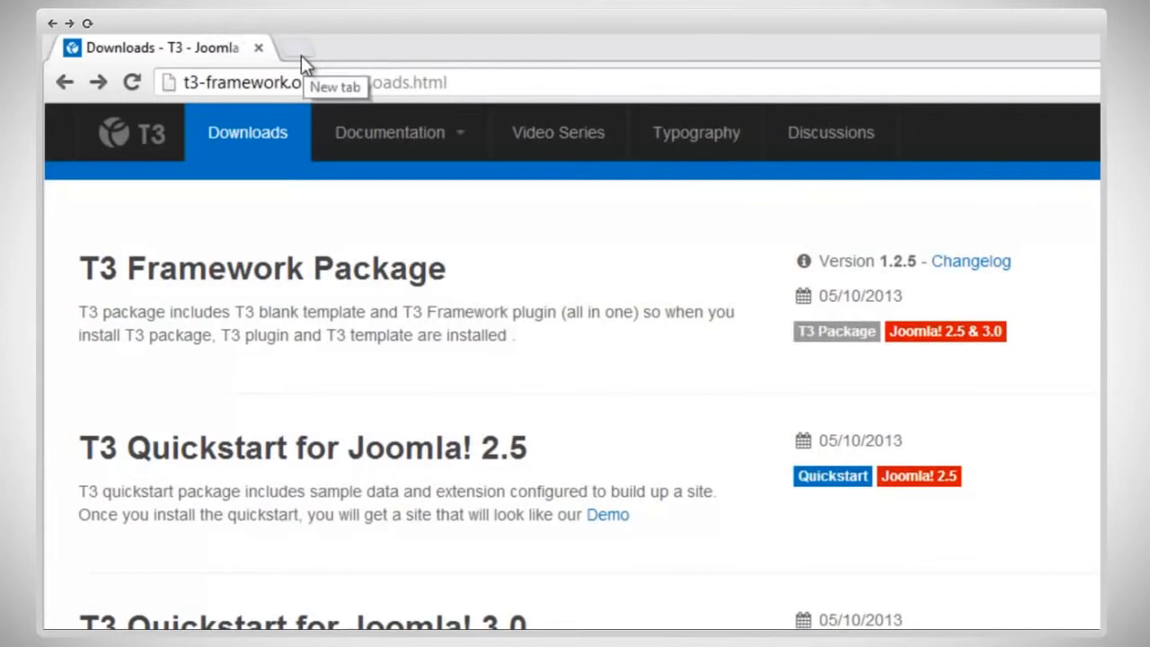
Step: In a new browser tab, go to localhost and launch the Joomla installer from the t3_blank_j31 folder under joomlart
{"action": "left_click", "coordinate": [303, 55]}
{"action": "left_click", "coordinate": [303, 81]}
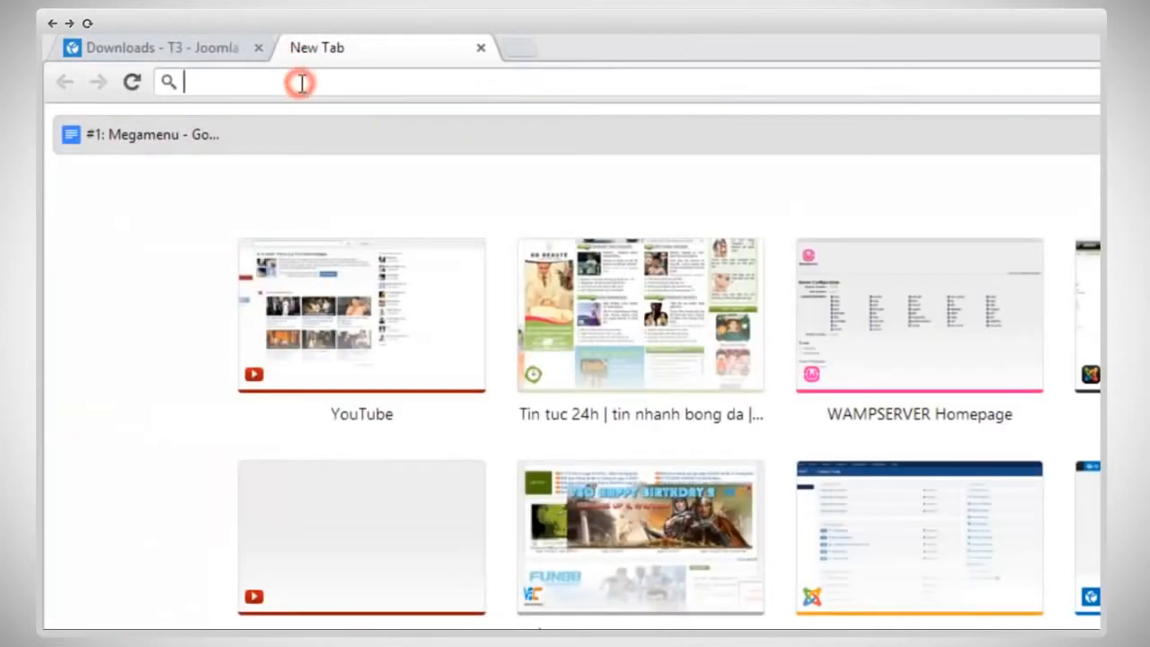
{"action": "type", "text": "loca"}
{"action": "key", "text": "Return"}
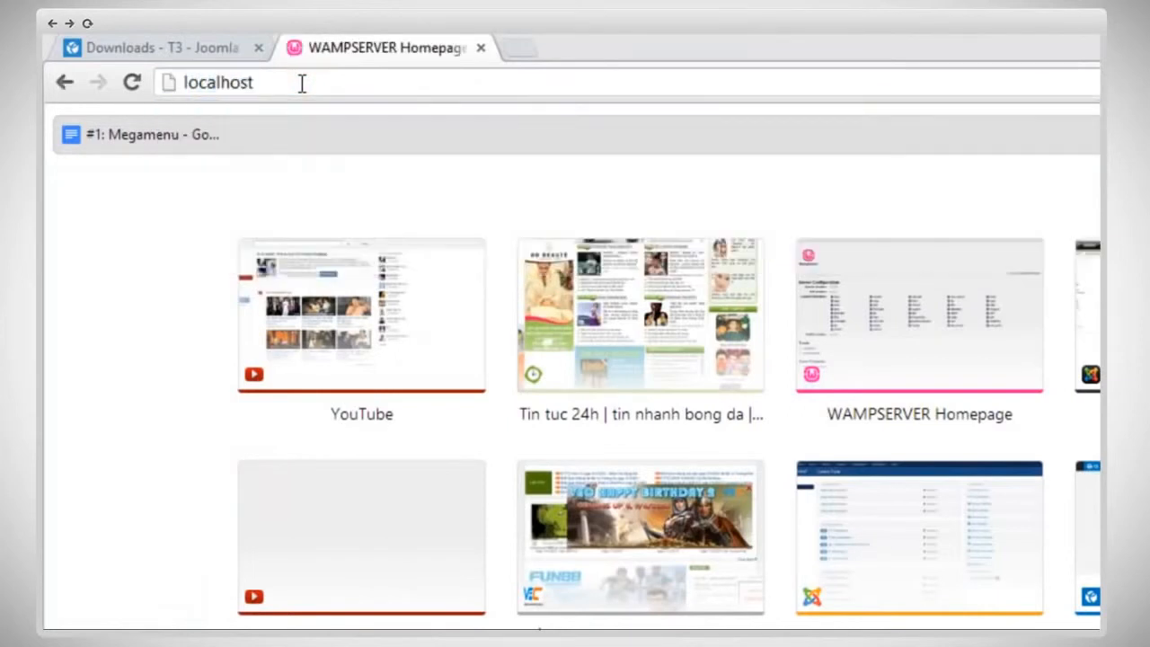
{"action": "scroll", "coordinate": [826, 198], "scroll_direction": "down", "scroll_amount": 4}
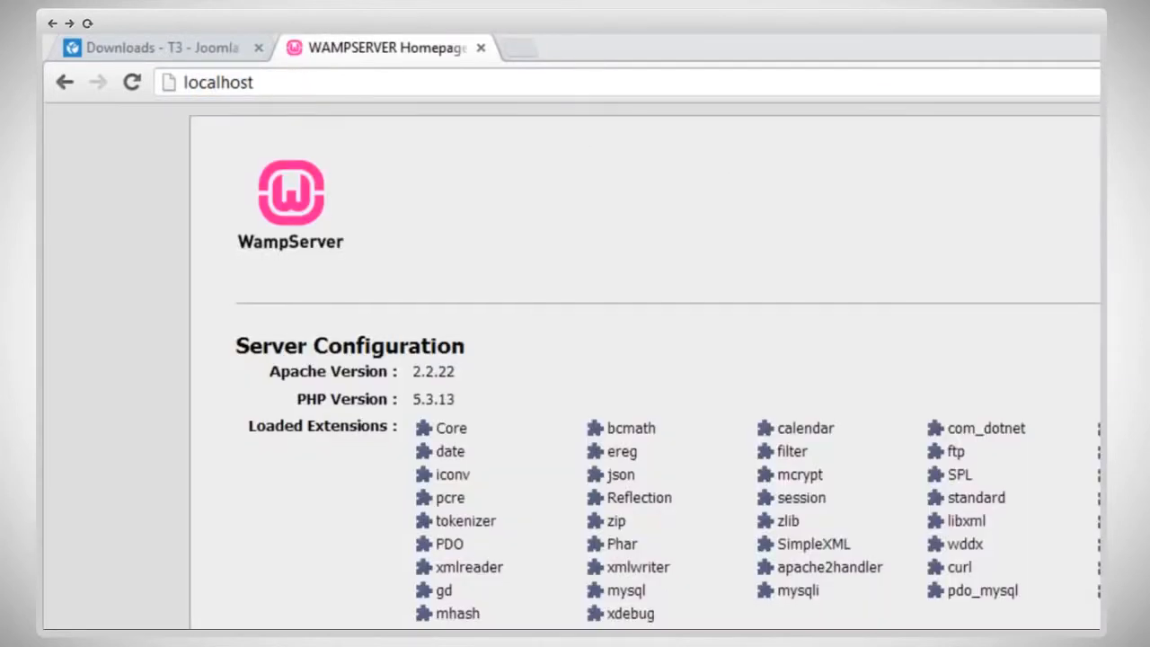
{"action": "scroll", "coordinate": [668, 366], "scroll_direction": "down", "scroll_amount": 2}
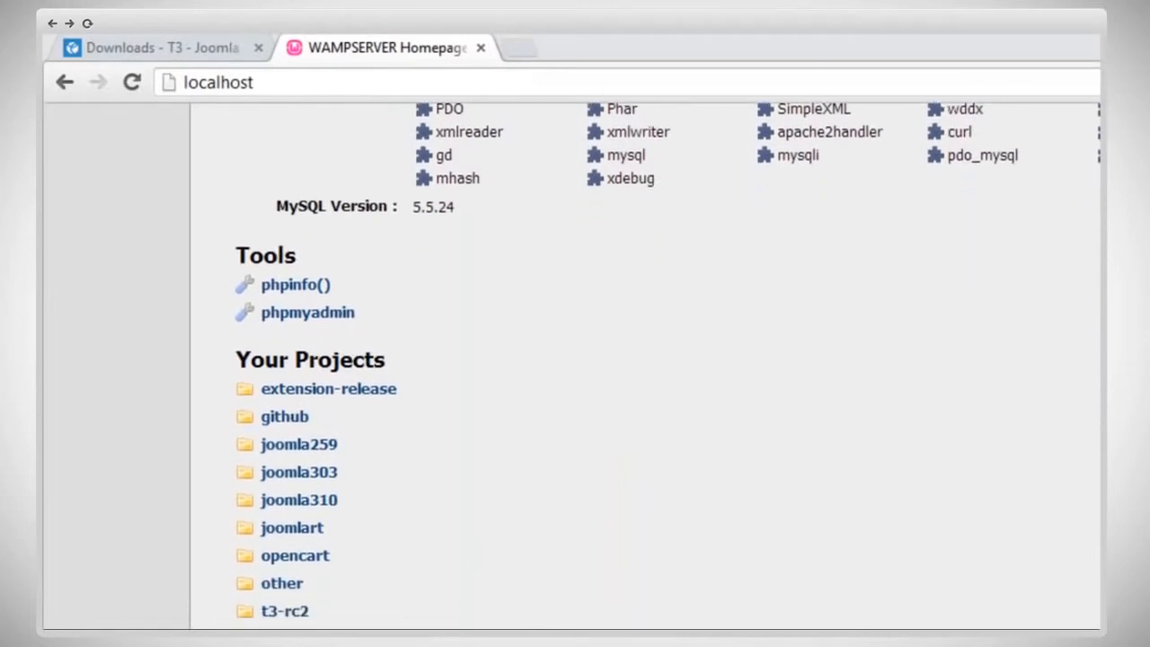
{"action": "left_click", "coordinate": [308, 533]}
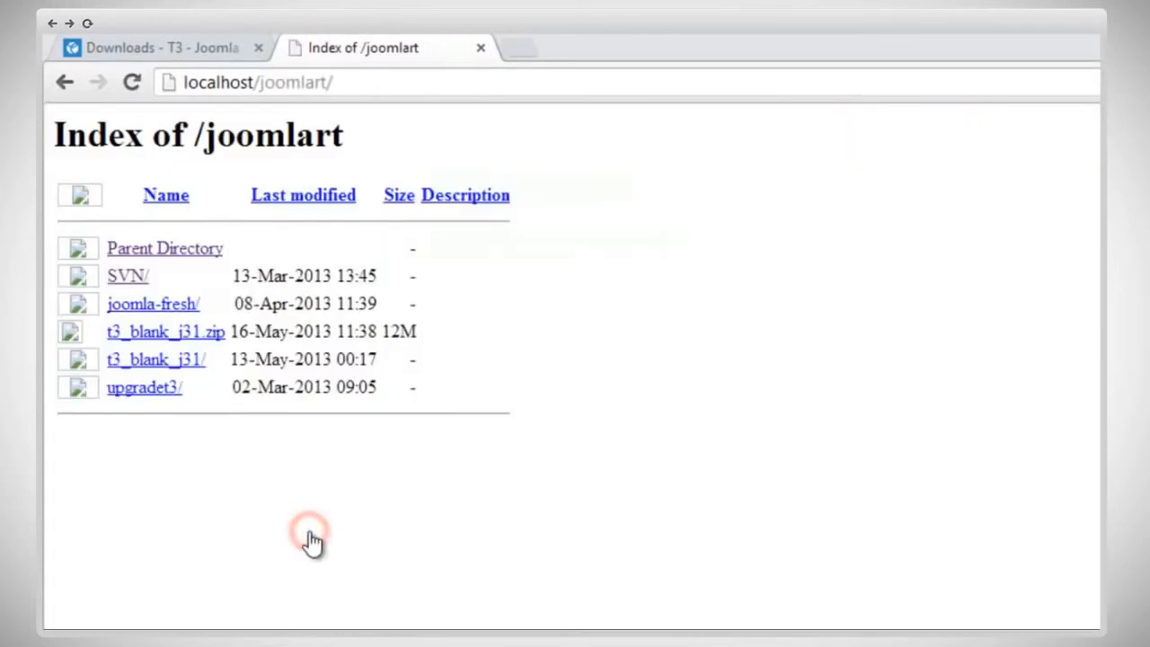
{"action": "left_click", "coordinate": [159, 361]}
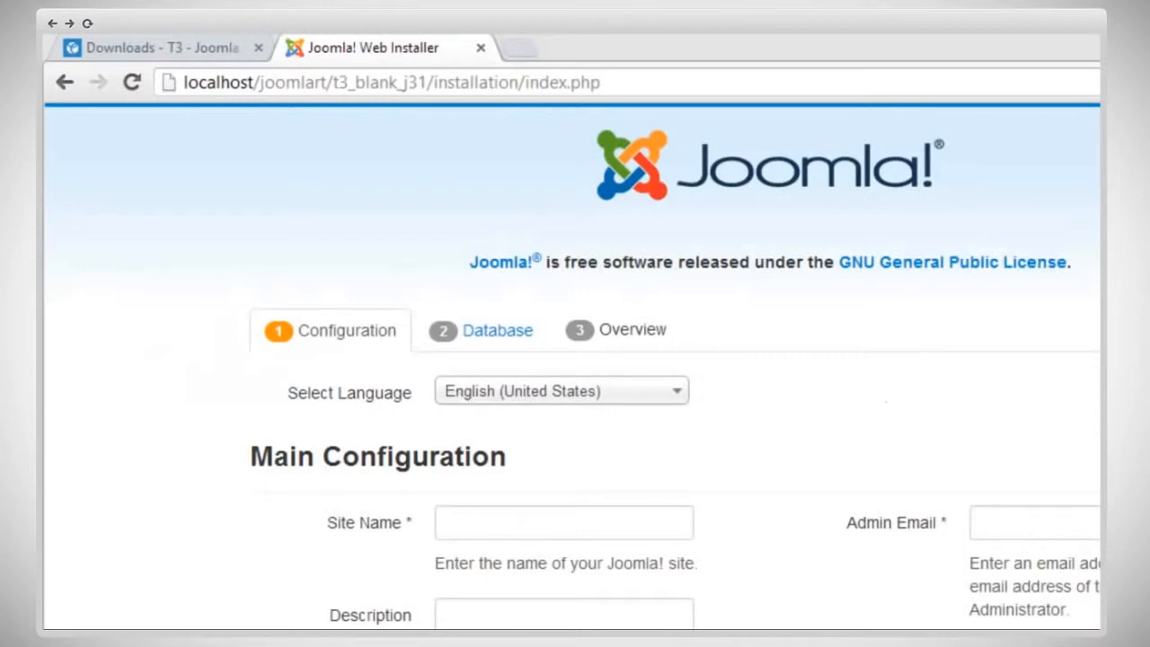
Step: Set the site name to "T3 framework" and fill in the administrator's email address in the main configuration
{"action": "scroll", "coordinate": [572, 365], "scroll_direction": "down", "scroll_amount": 3}
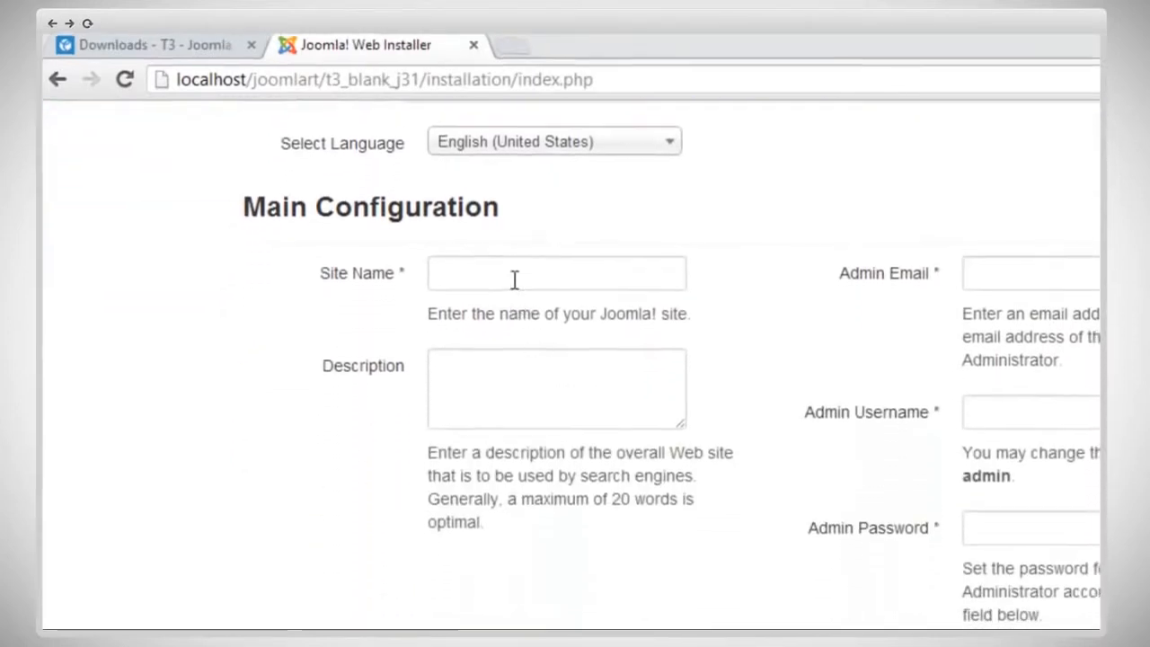
{"action": "left_click", "coordinate": [521, 284]}
{"action": "type", "text": "T3 framework"}
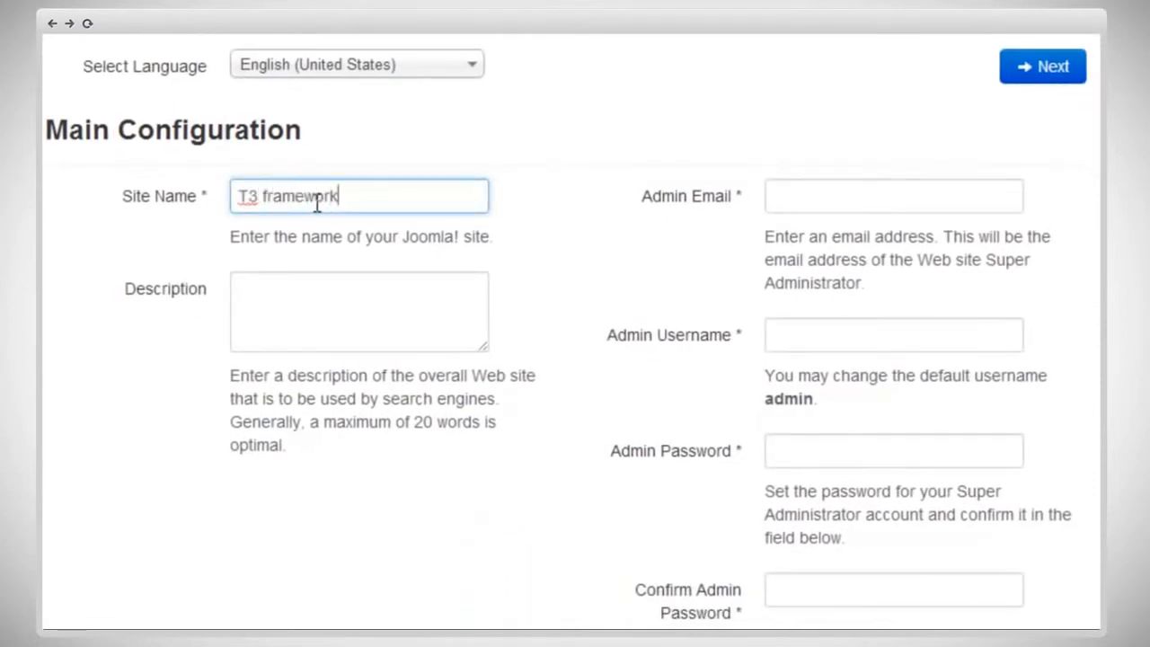
{"action": "left_click", "coordinate": [818, 198]}
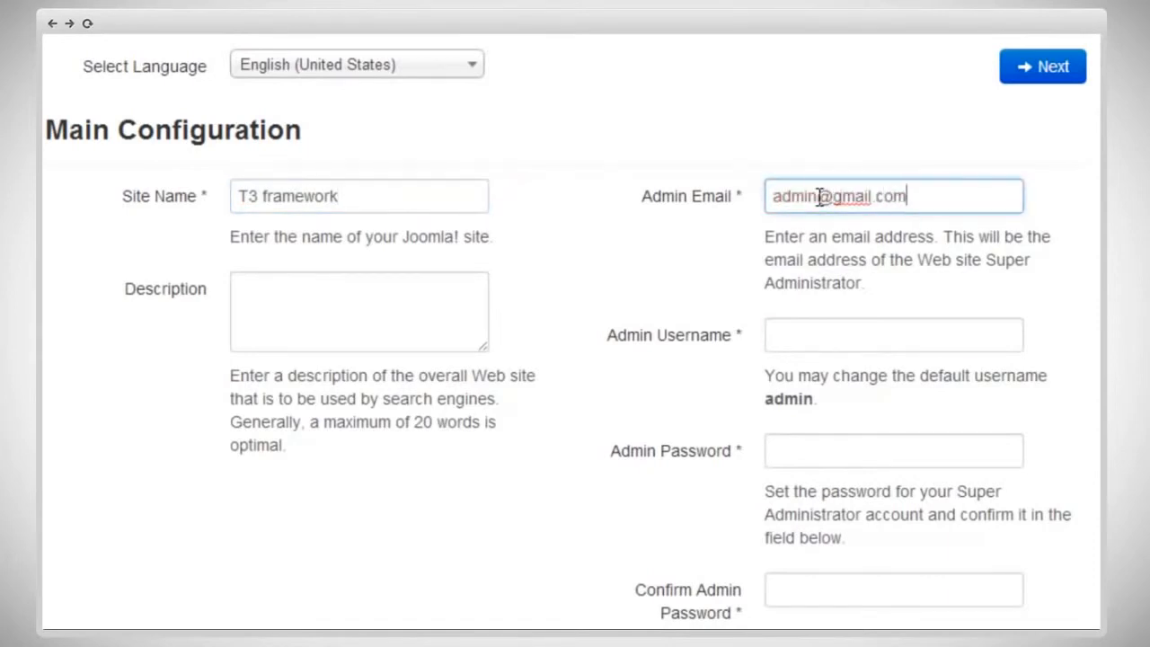
Step: Set the admin username to admin, enter and confirm the admin password, and continue to the database configuration
{"action": "key", "text": "Tab"}
{"action": "type", "text": "admin"}
{"action": "key", "text": "Tab"}
{"action": "type", "text": "123456"}
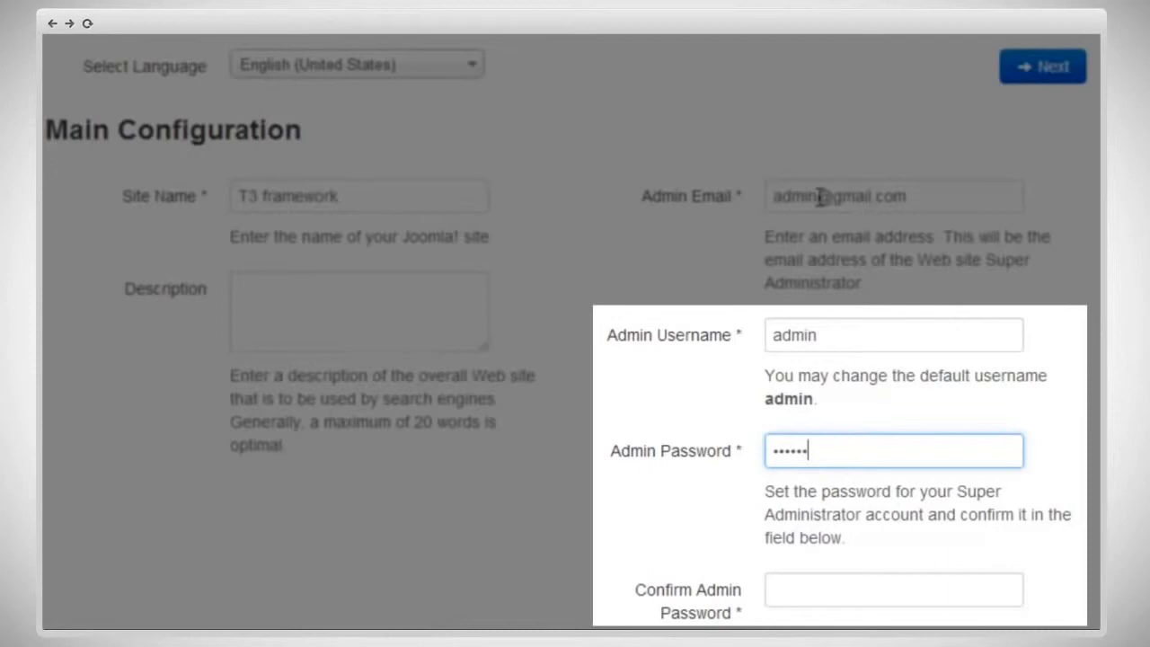
{"action": "key", "text": "Tab"}
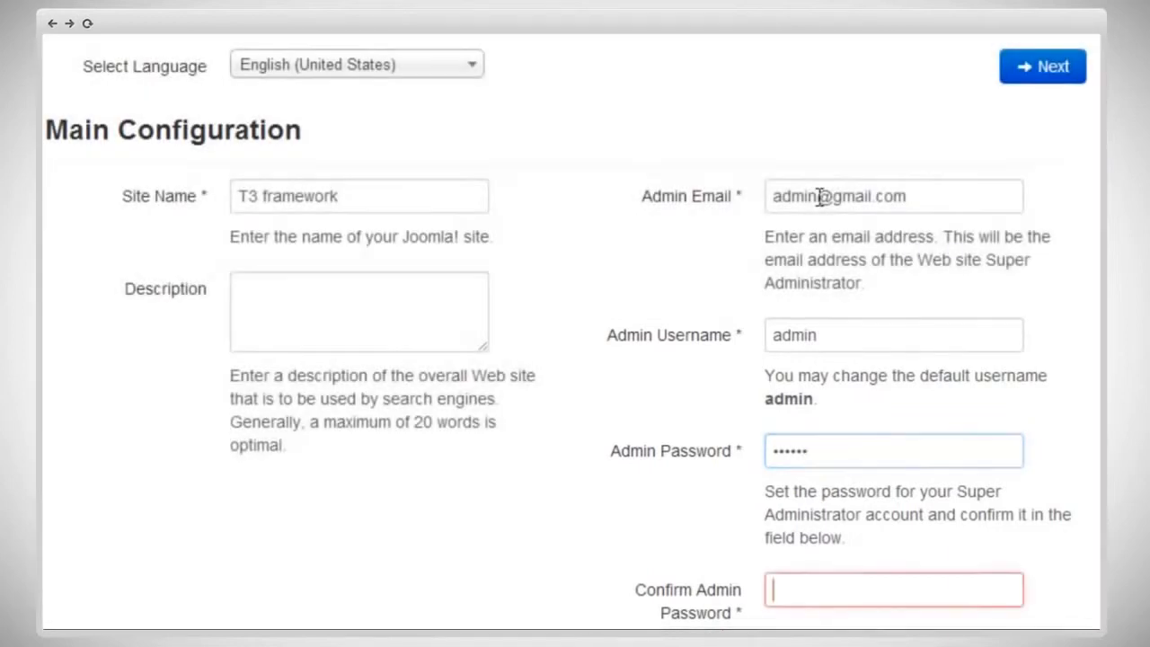
{"action": "type", "text": "••••••"}
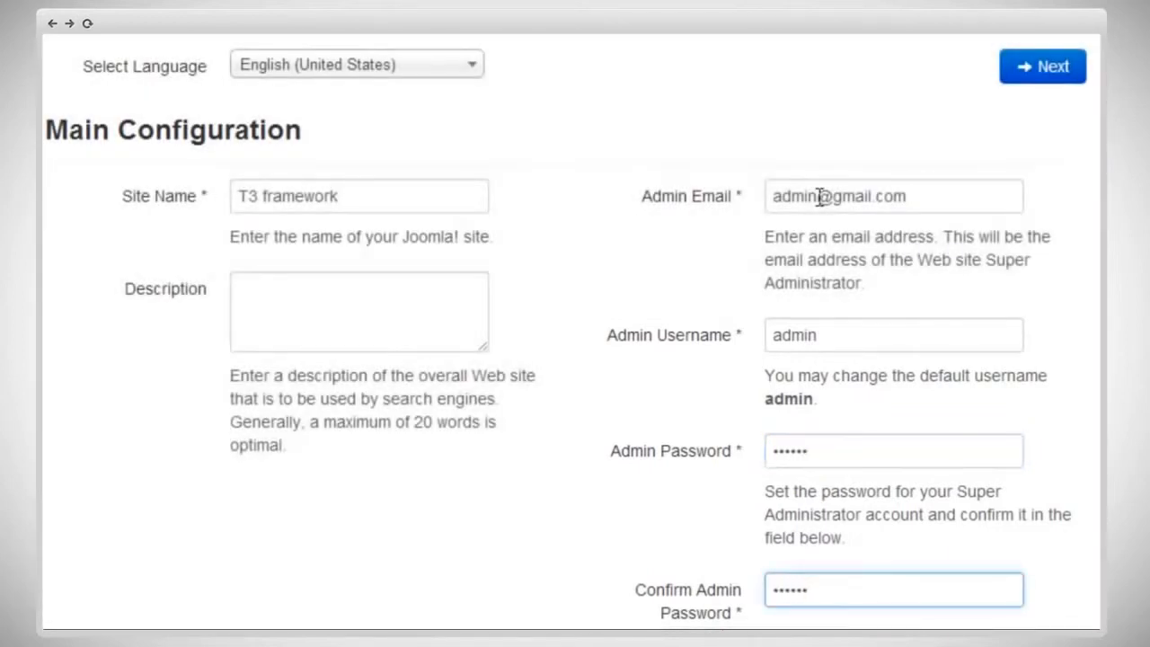
{"action": "scroll", "coordinate": [521, 569], "scroll_direction": "down", "scroll_amount": 3}
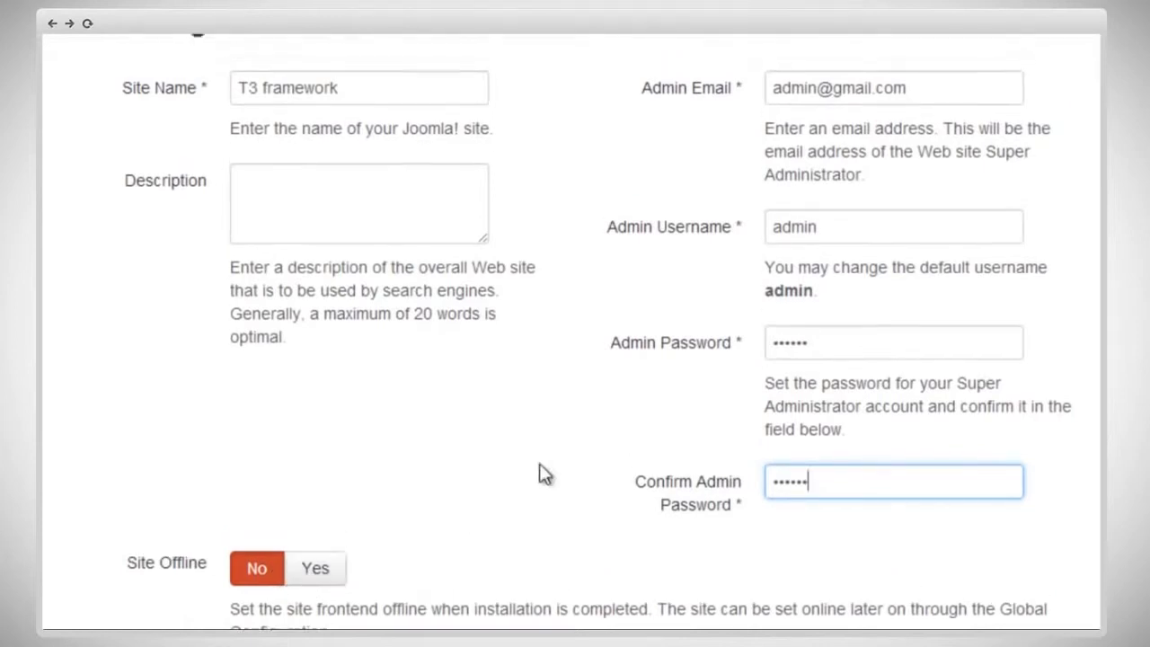
{"action": "scroll", "coordinate": [541, 472], "scroll_direction": "up", "scroll_amount": 3}
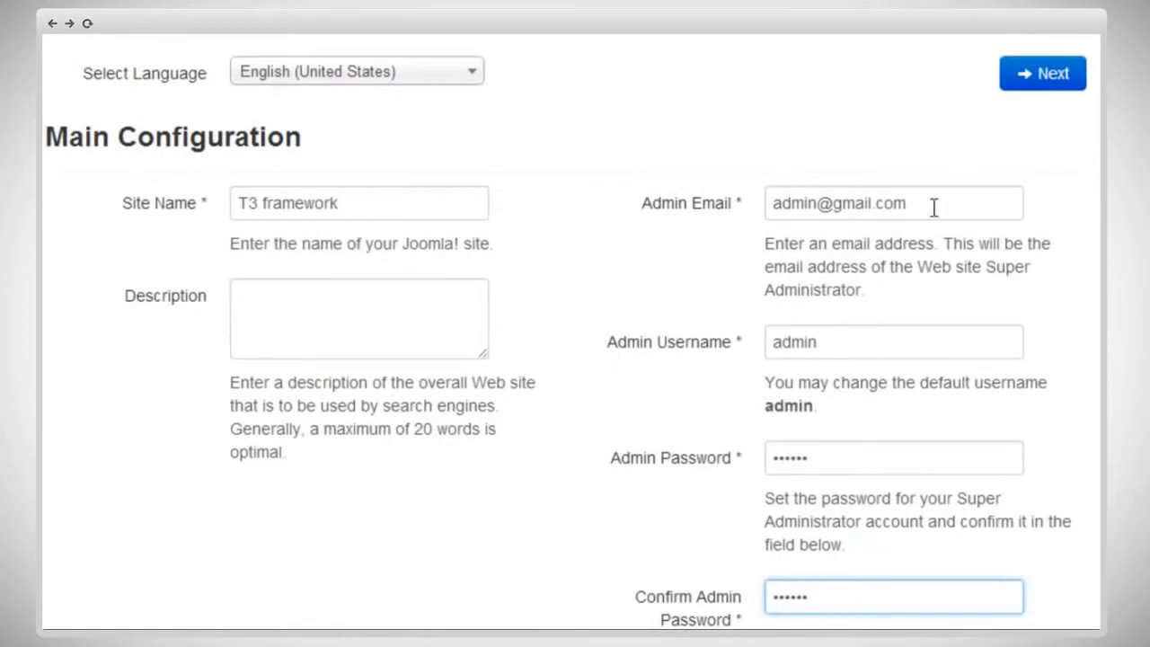
{"action": "left_click", "coordinate": [1042, 86]}
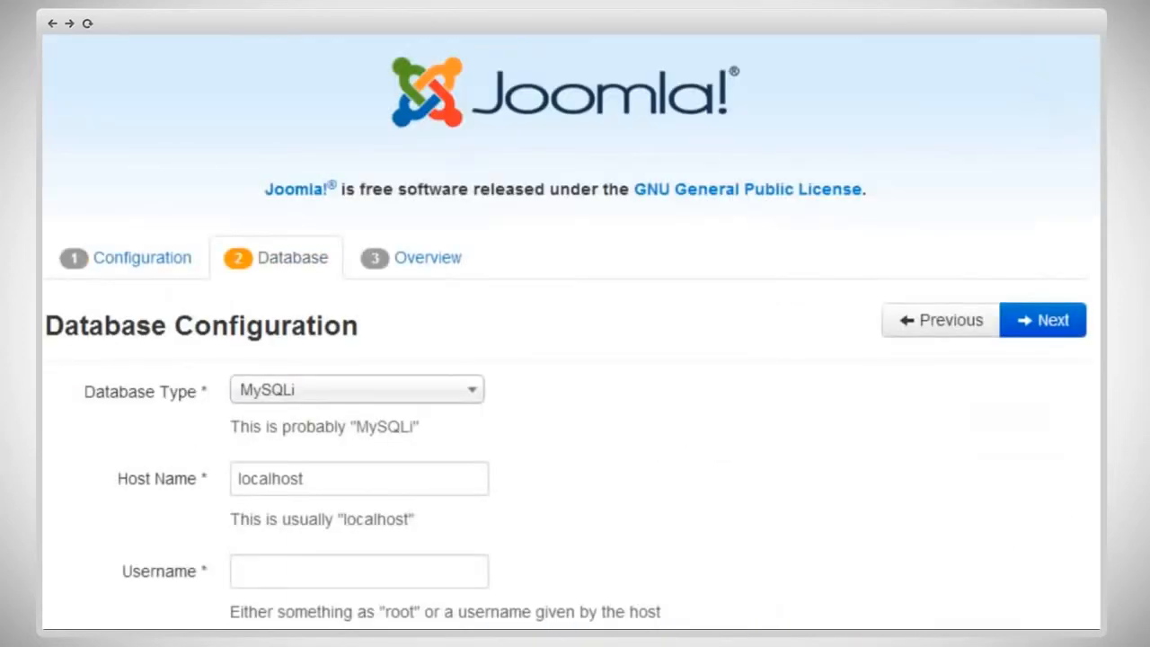
Step: Set the database username to root and the database name to t3framework, leaving the password blank
{"action": "scroll", "coordinate": [571, 359], "scroll_direction": "down", "scroll_amount": 5}
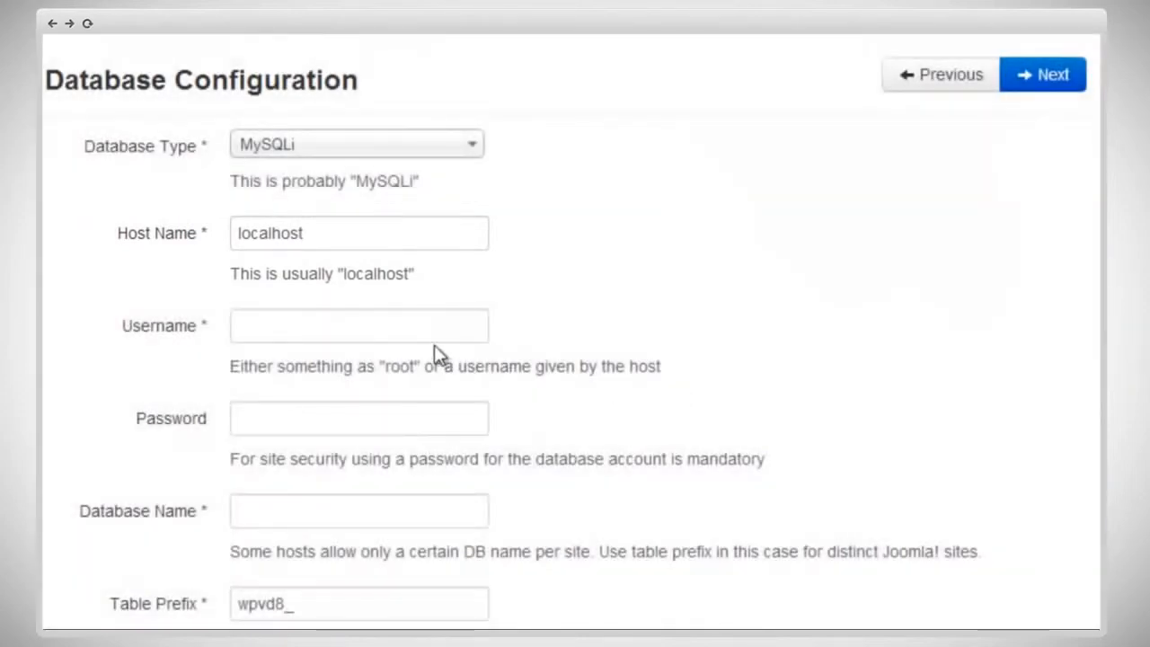
{"action": "left_click", "coordinate": [428, 326]}
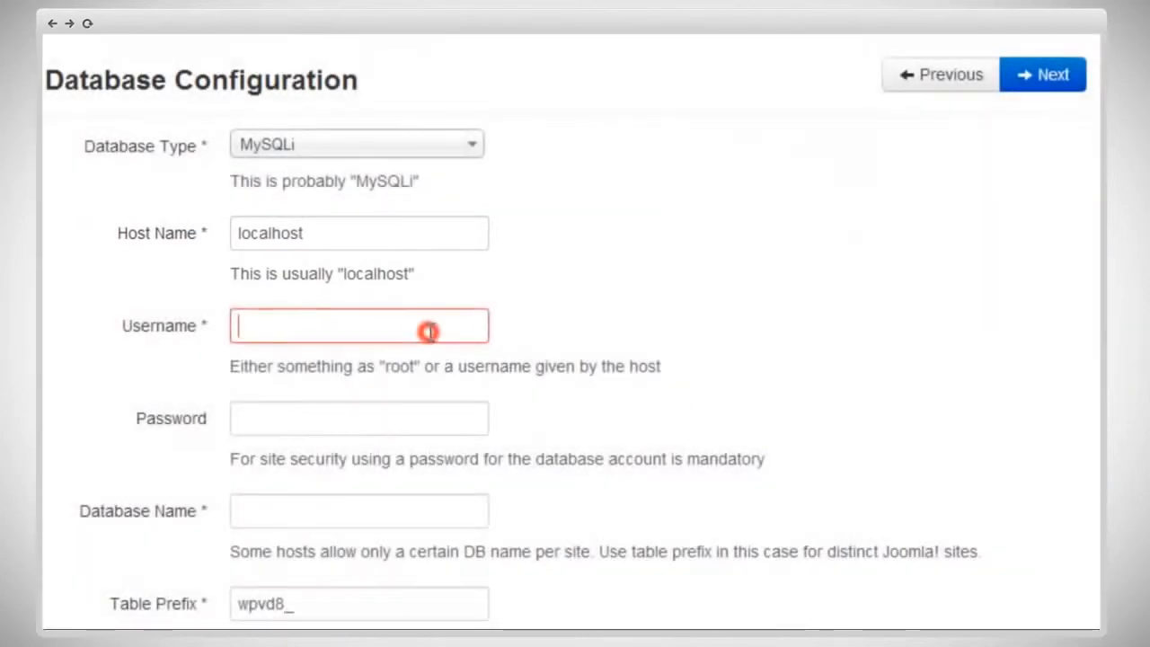
{"action": "type", "text": "root"}
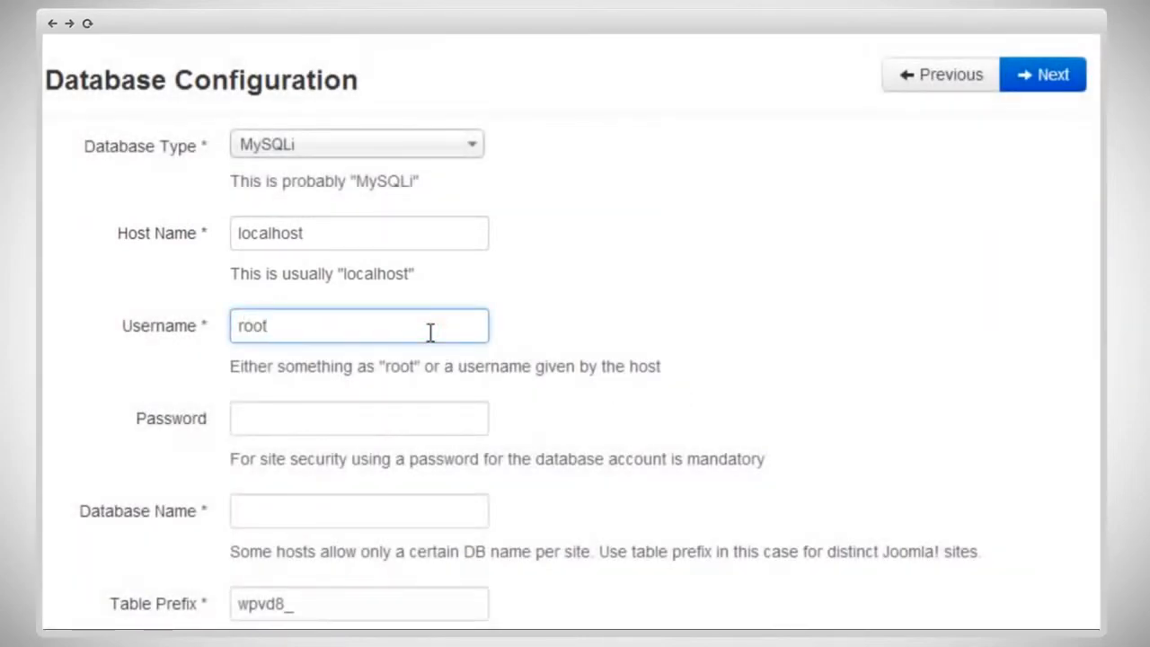
{"action": "key", "text": "Tab"}
{"action": "key", "text": "Tab"}
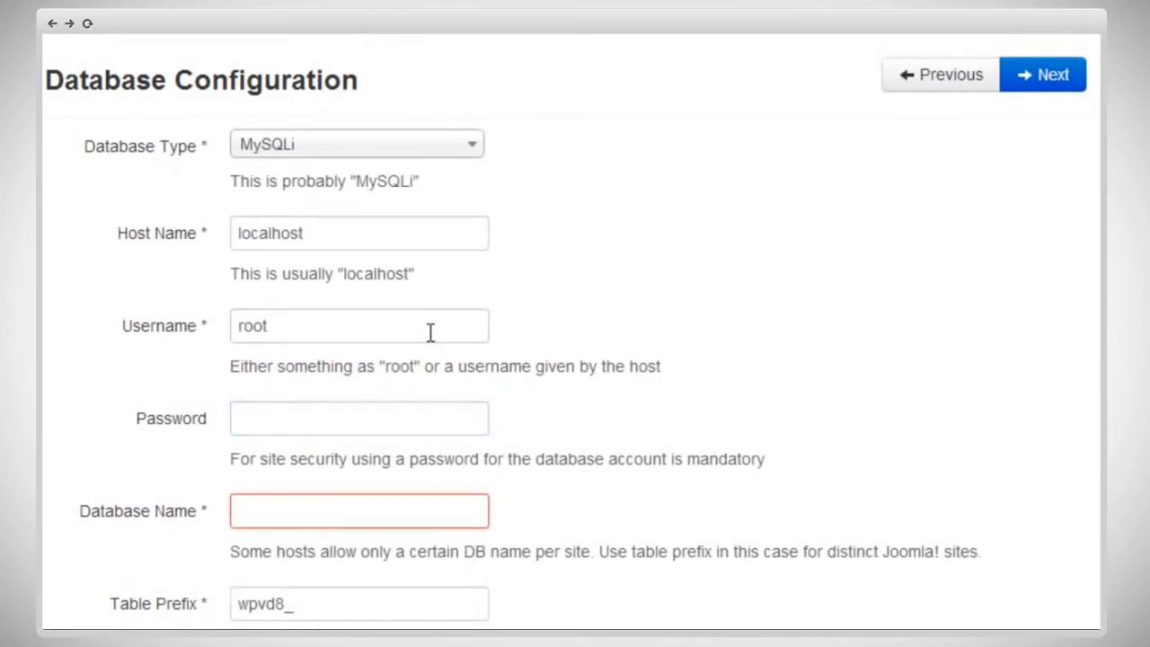
{"action": "type", "text": "t3"}
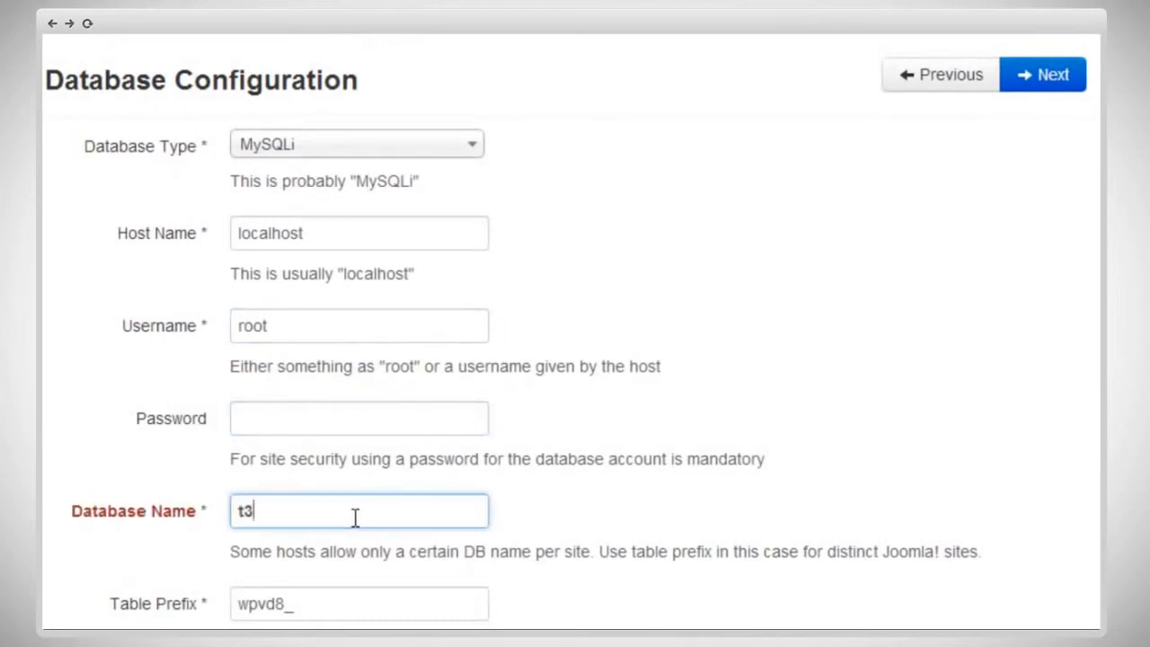
{"action": "type", "text": "framework"}
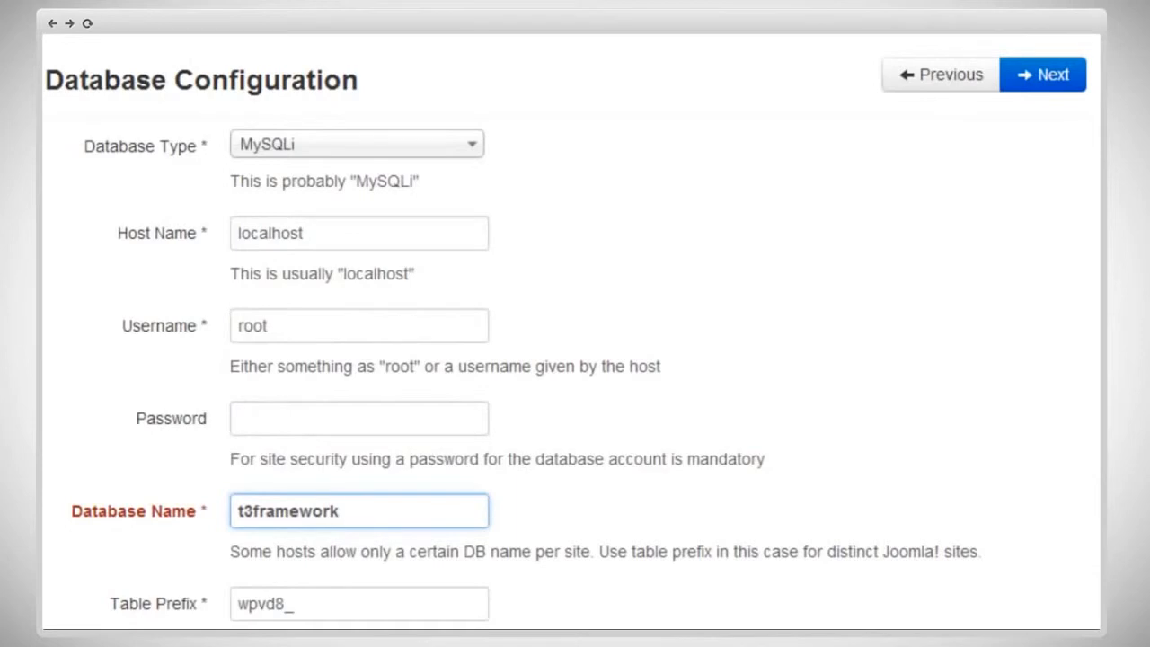
Step: Leave the old database process on Backup and continue to the installation overview
{"action": "scroll", "coordinate": [475, 616], "scroll_direction": "down", "scroll_amount": 1}
{"action": "scroll", "coordinate": [261, 603], "scroll_direction": "down", "scroll_amount": 2}
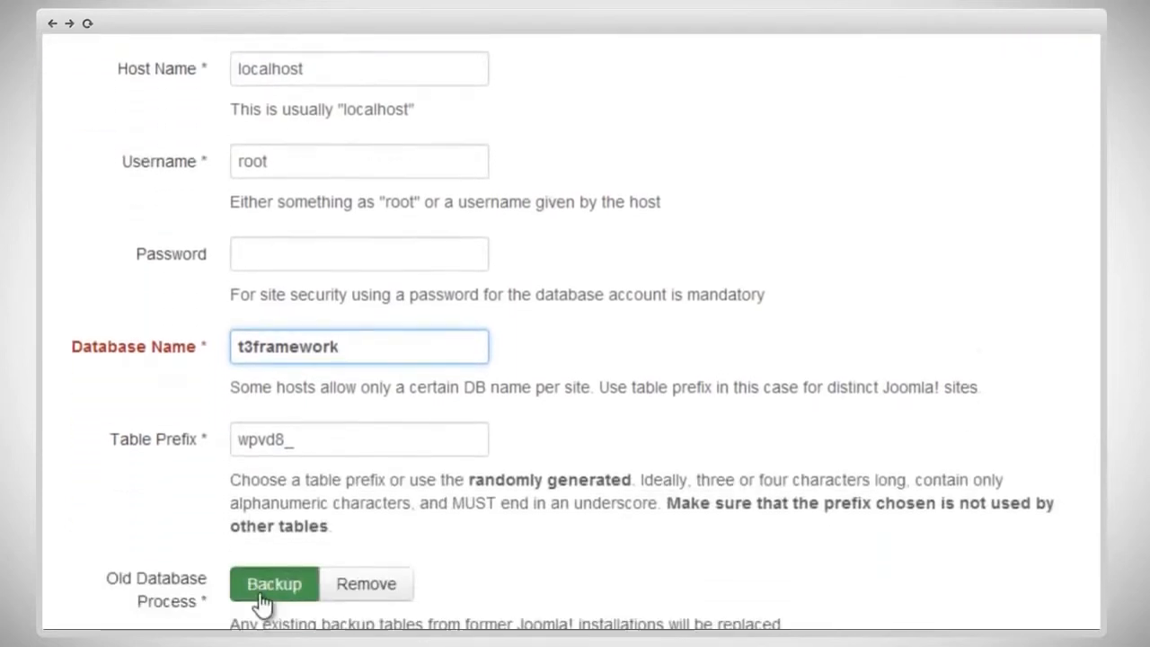
{"action": "scroll", "coordinate": [261, 604], "scroll_direction": "down", "scroll_amount": 1}
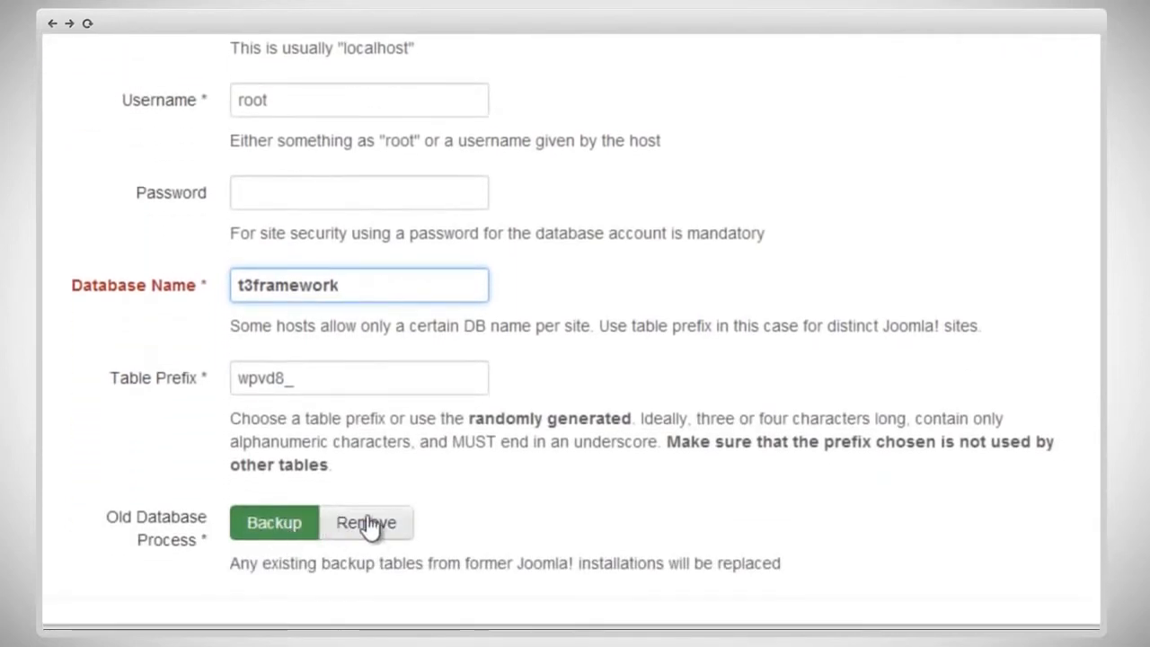
{"action": "left_click", "coordinate": [369, 526]}
{"action": "left_click", "coordinate": [291, 528]}
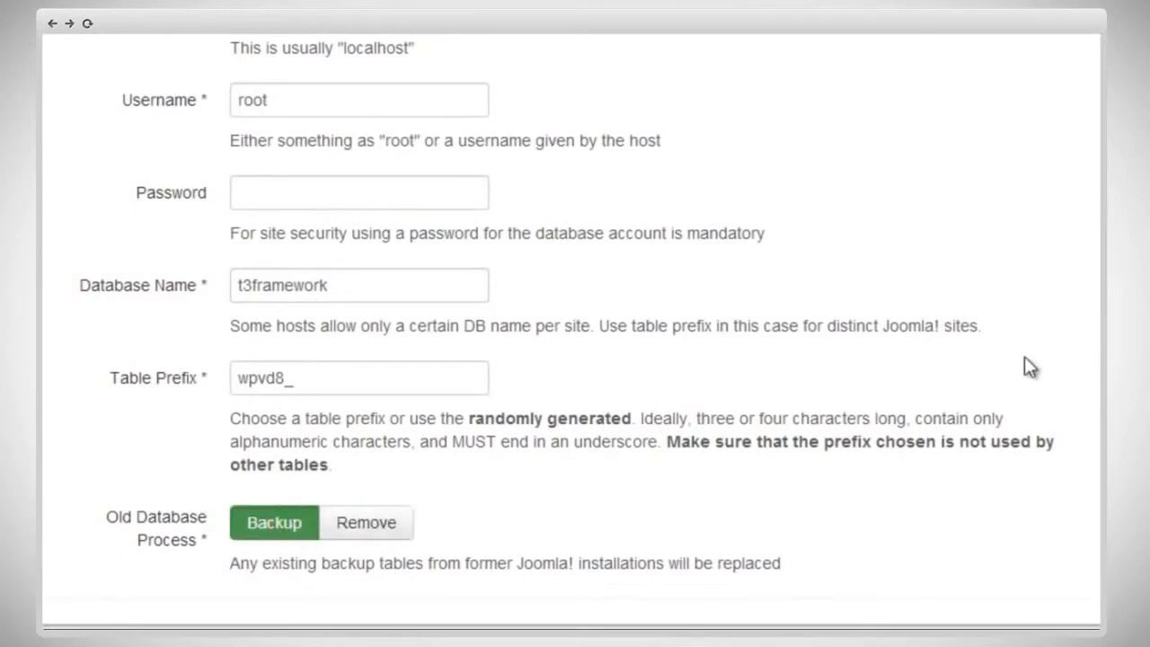
{"action": "scroll", "coordinate": [572, 329], "scroll_direction": "up", "scroll_amount": 3}
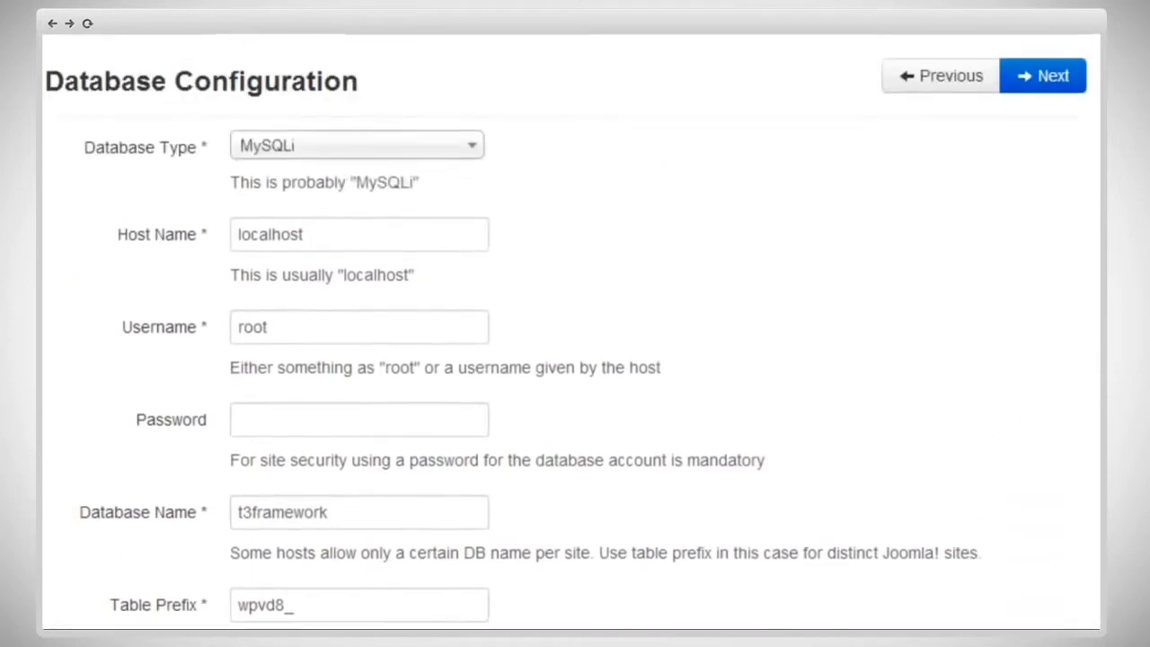
{"action": "left_click", "coordinate": [1047, 139]}
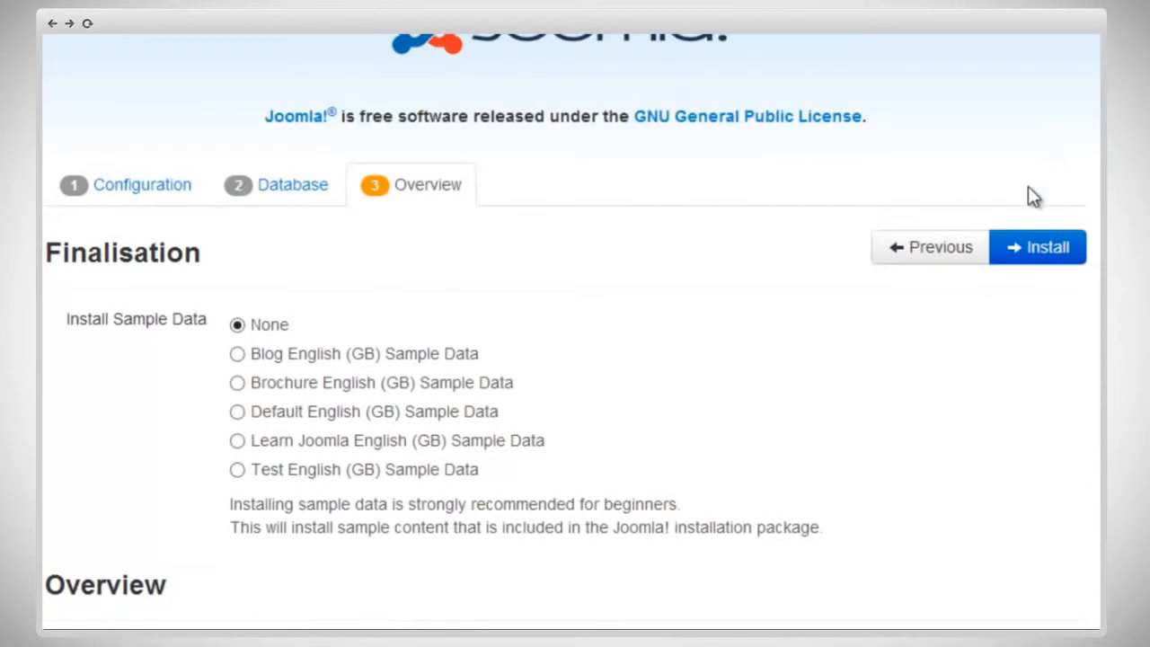
Step: Choose Default English (GB) Sample Data as the sample data to install
{"action": "left_click", "coordinate": [298, 410]}
{"action": "scroll", "coordinate": [571, 333], "scroll_direction": "down", "scroll_amount": 5}
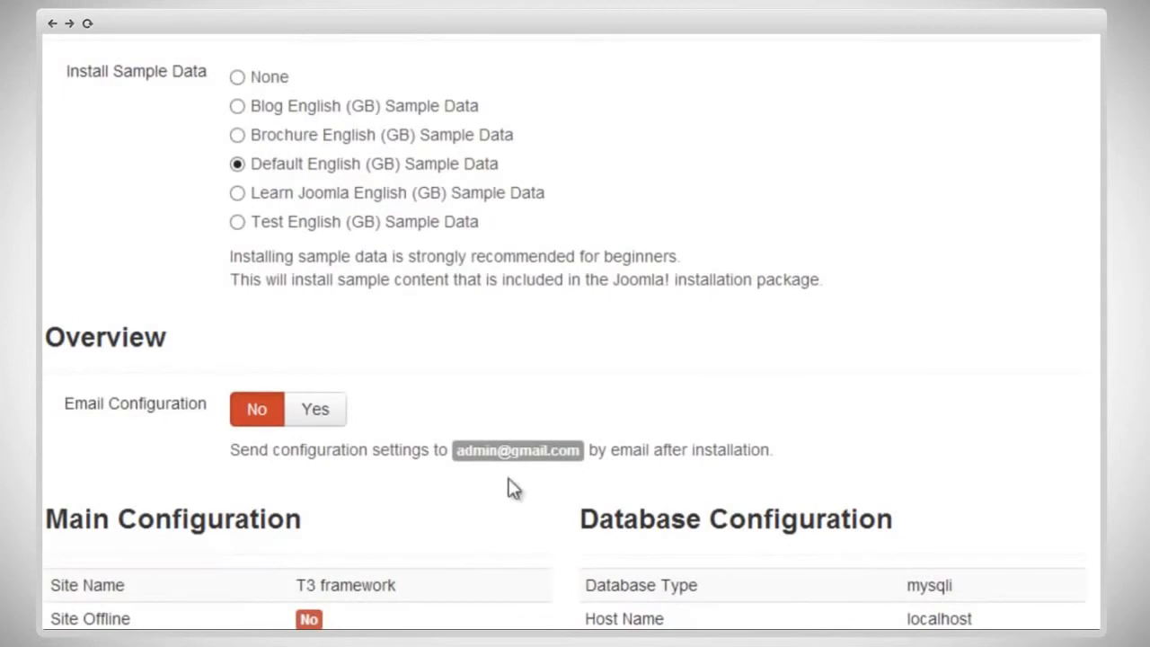
Step: Enable sending the configuration by email with passwords included, and start the Joomla installation
{"action": "left_click", "coordinate": [306, 417]}
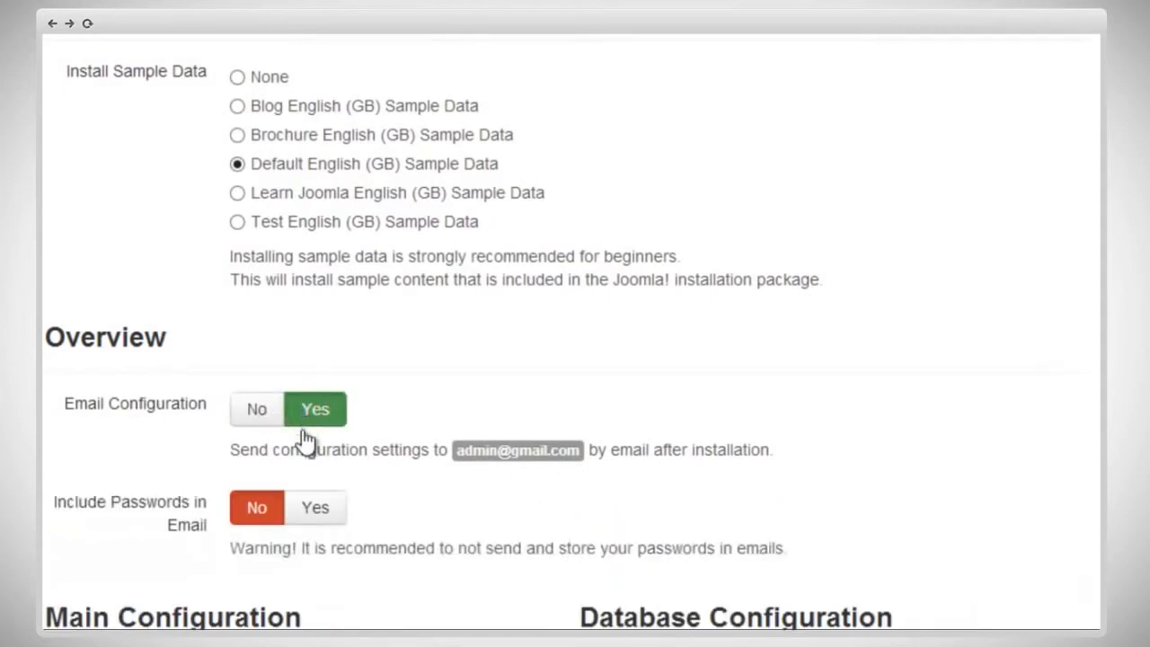
{"action": "left_click", "coordinate": [337, 510]}
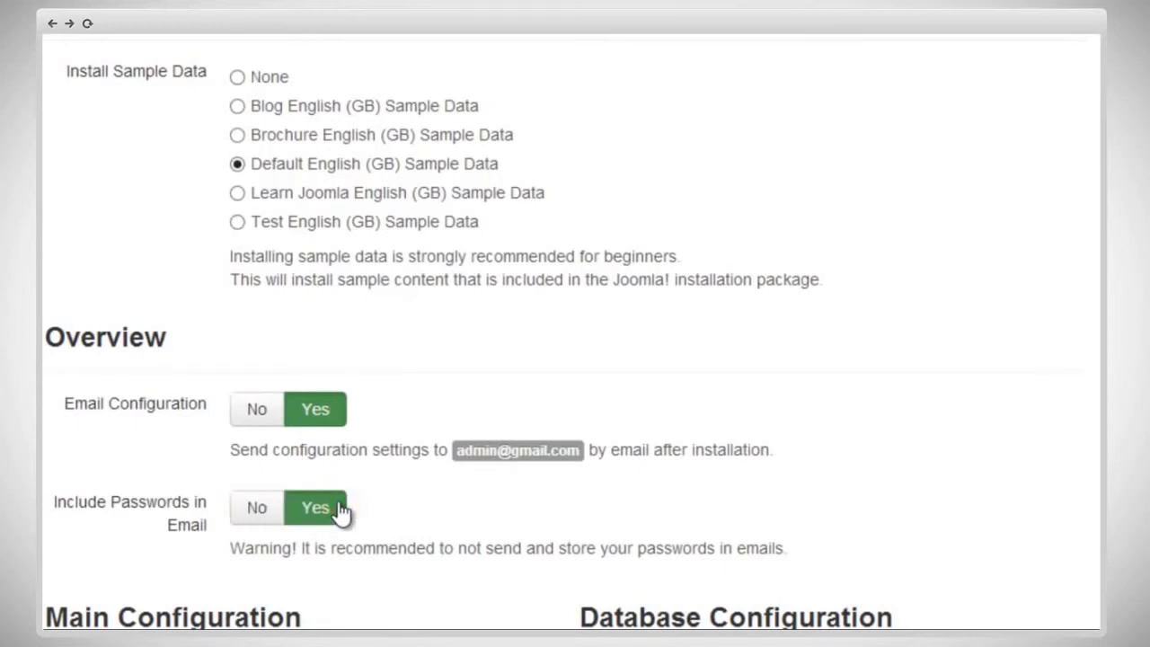
{"action": "scroll", "coordinate": [339, 510], "scroll_direction": "up", "scroll_amount": 2}
{"action": "left_click", "coordinate": [1043, 79]}
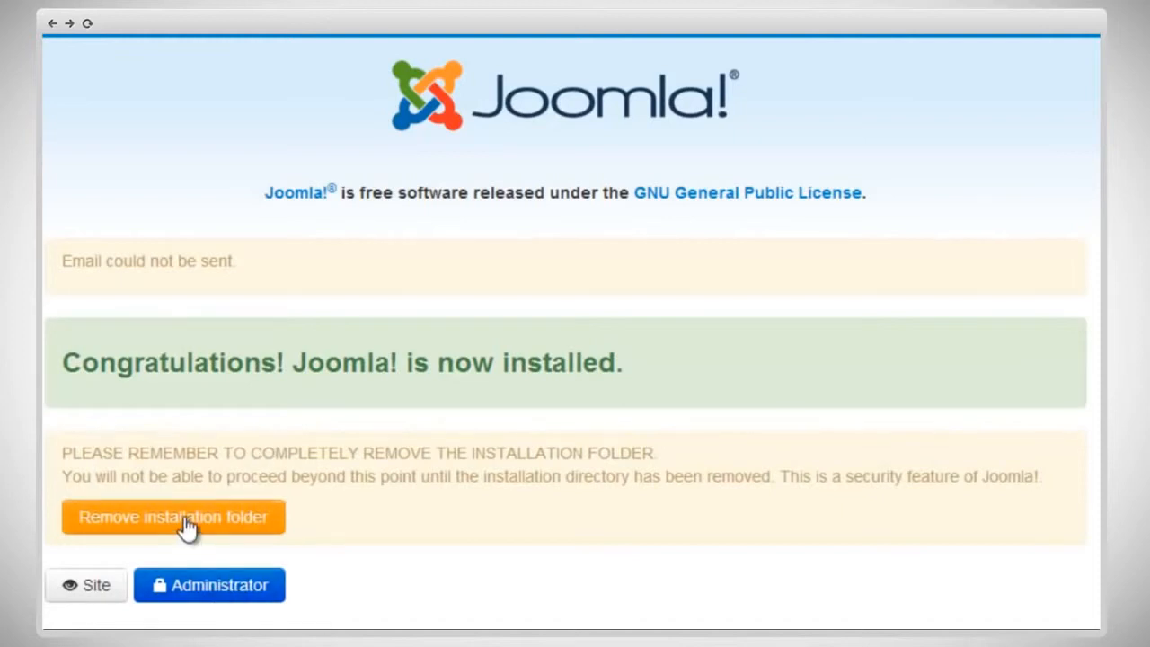
Step: Remove the installation folder and open the administrator login page of the new site
{"action": "left_click", "coordinate": [236, 521]}
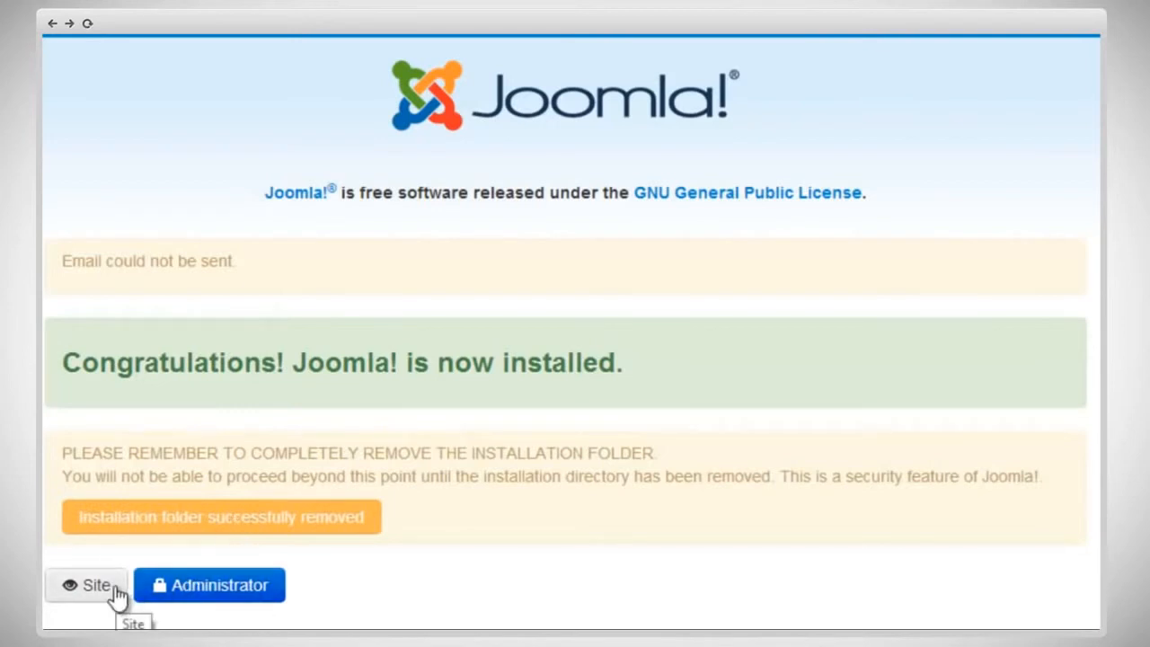
{"action": "left_click", "coordinate": [178, 586]}
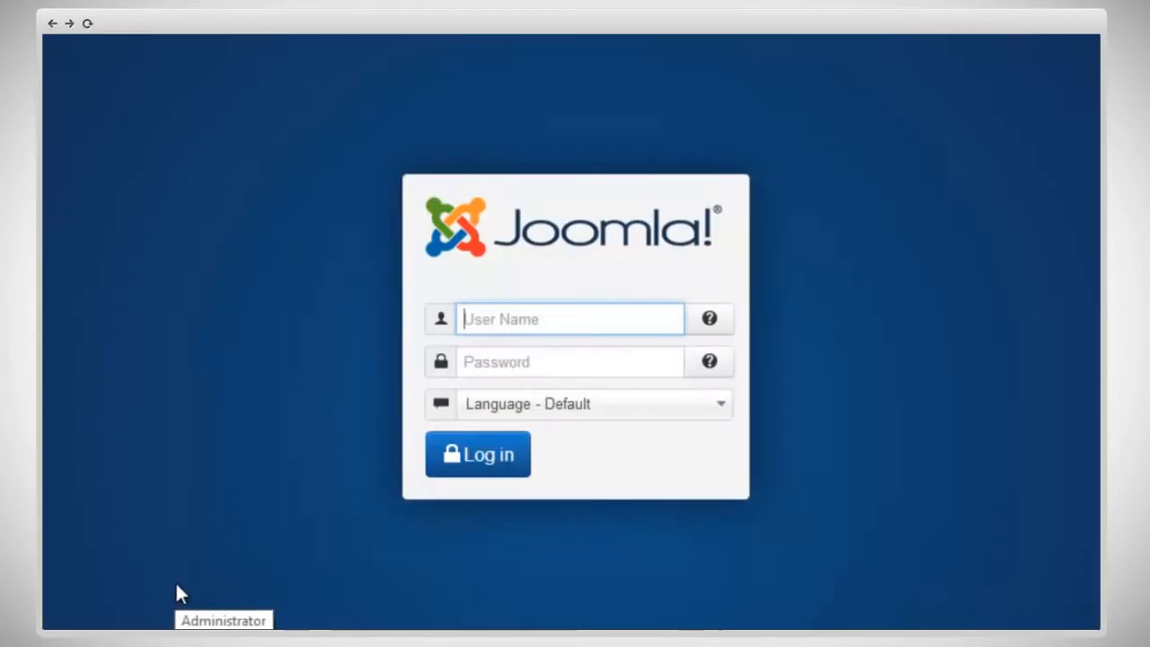
Step: Log in to the site administration with the username admin and the account password
{"action": "left_click", "coordinate": [493, 319]}
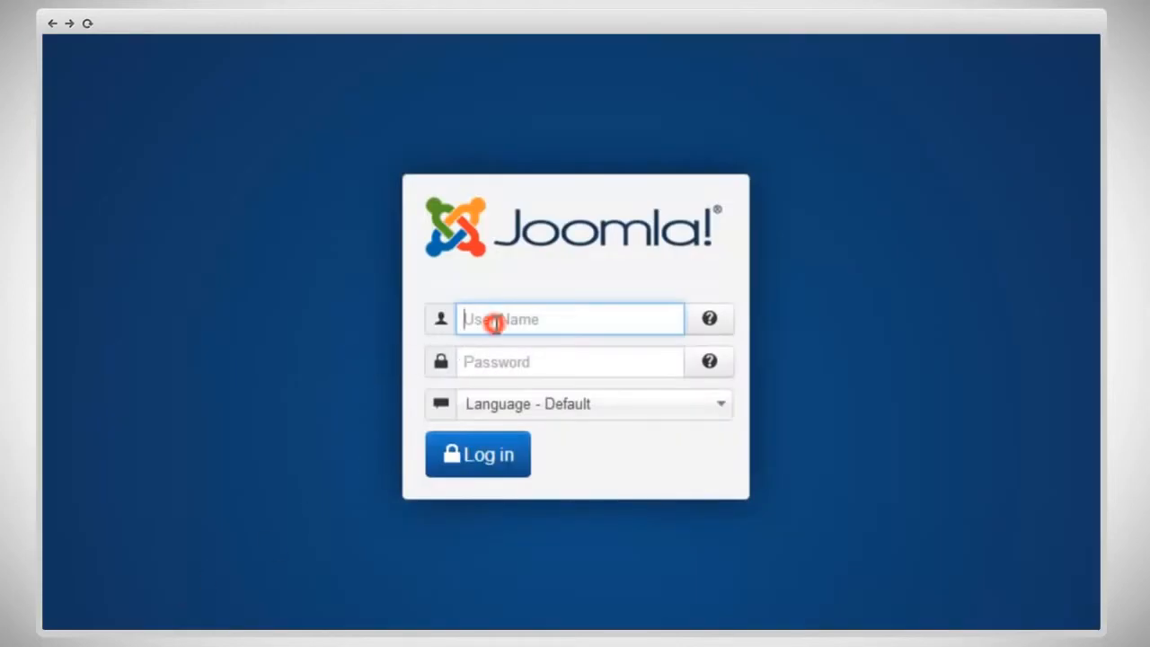
{"action": "type", "text": "admin"}
{"action": "key", "text": "Tab"}
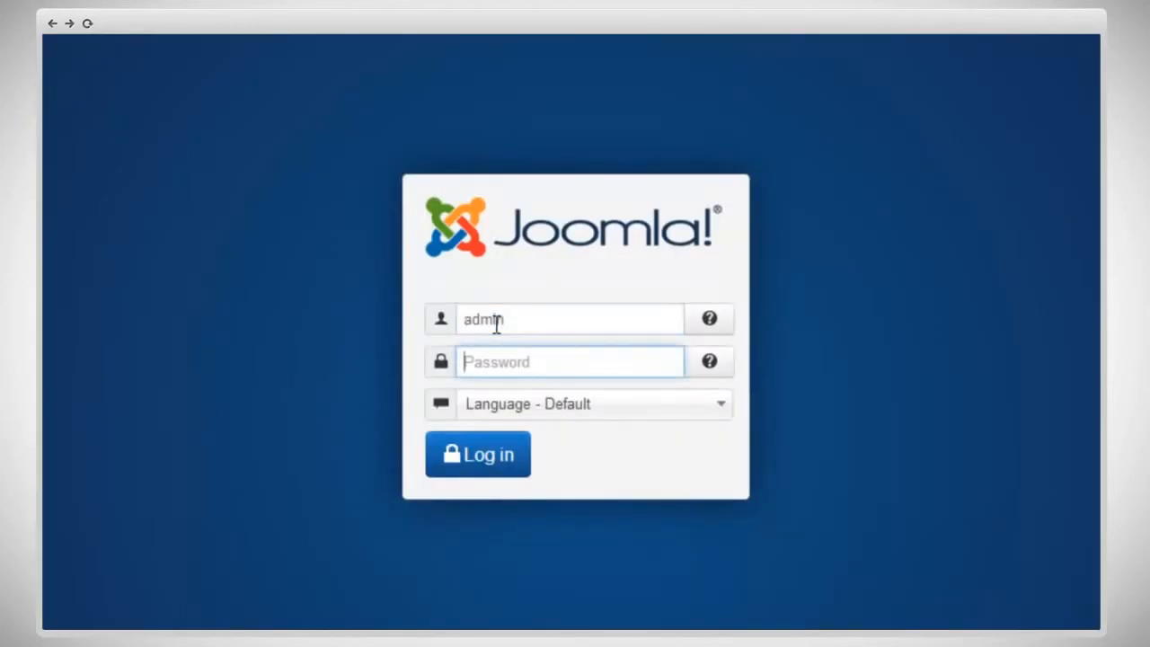
{"action": "type", "text": "••••••"}
{"action": "left_click", "coordinate": [497, 456]}
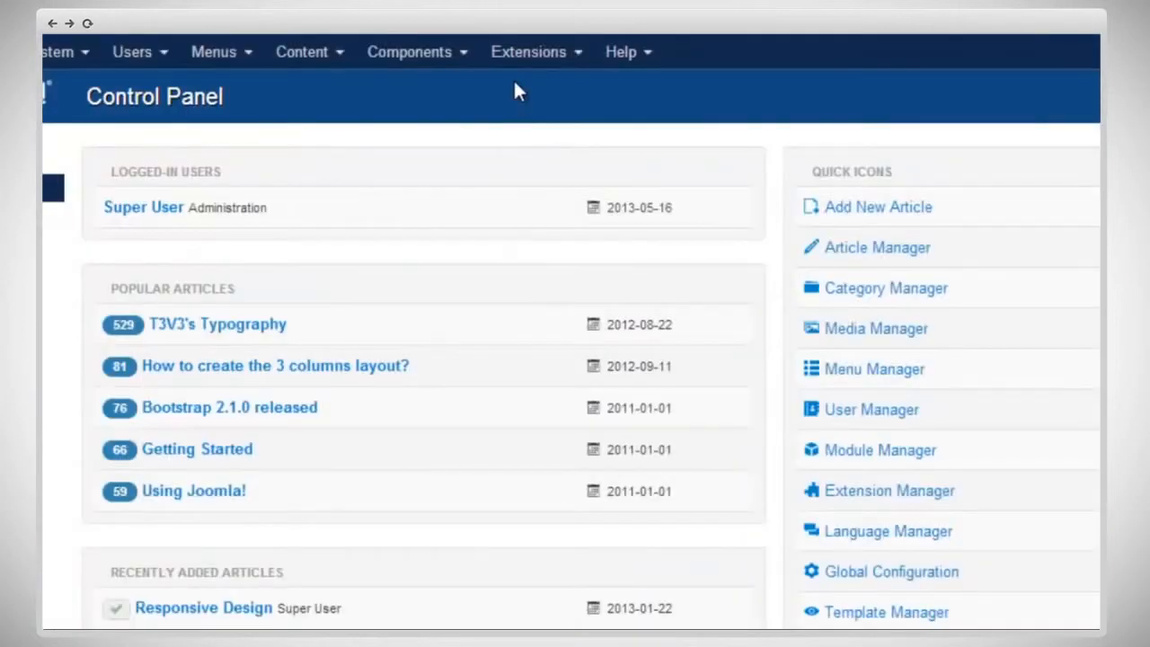
Step: View the template styles in the Template Manager, and look through the T3 framework site's front-end home page
{"action": "left_click", "coordinate": [523, 58]}
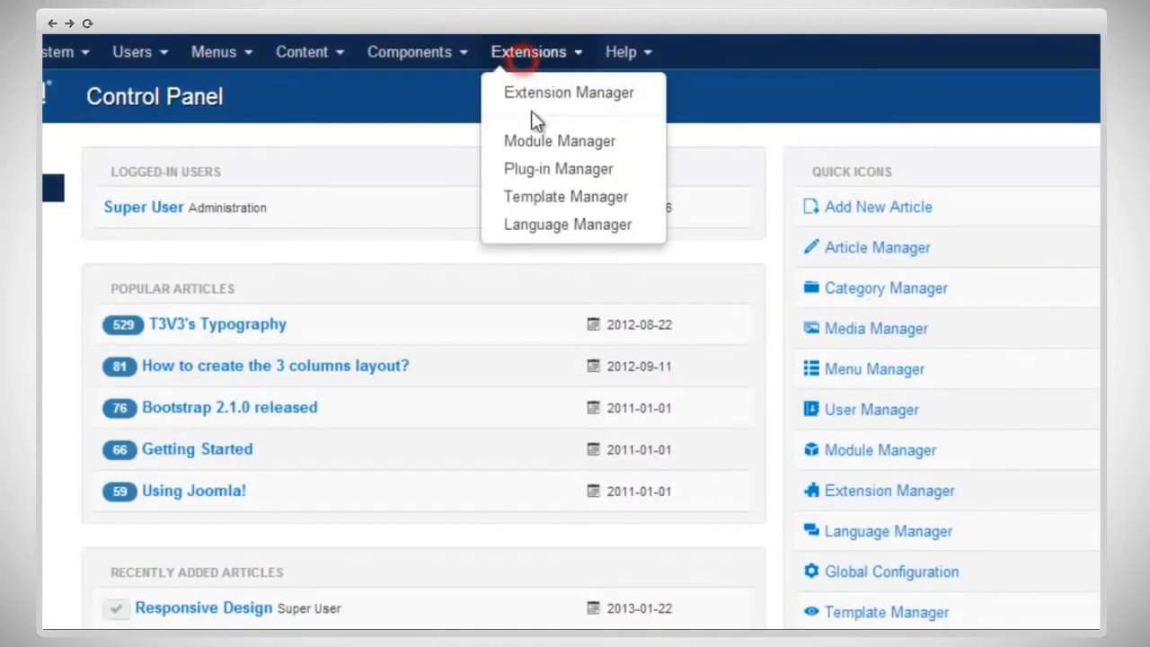
{"action": "left_click", "coordinate": [560, 200]}
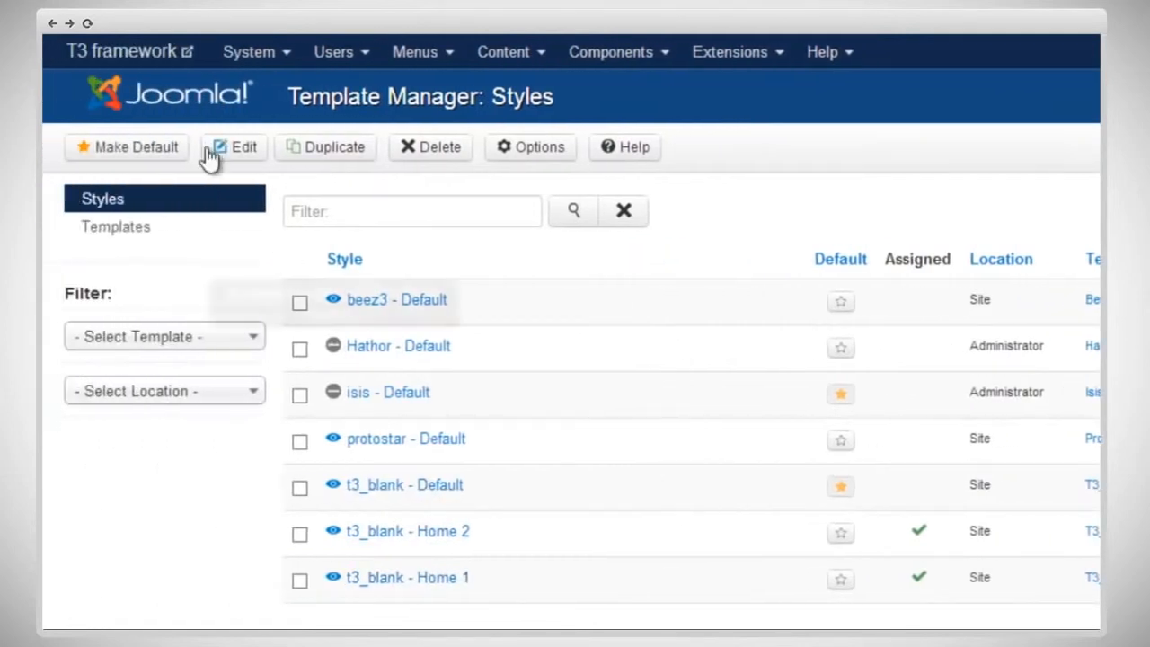
{"action": "left_click", "coordinate": [136, 45]}
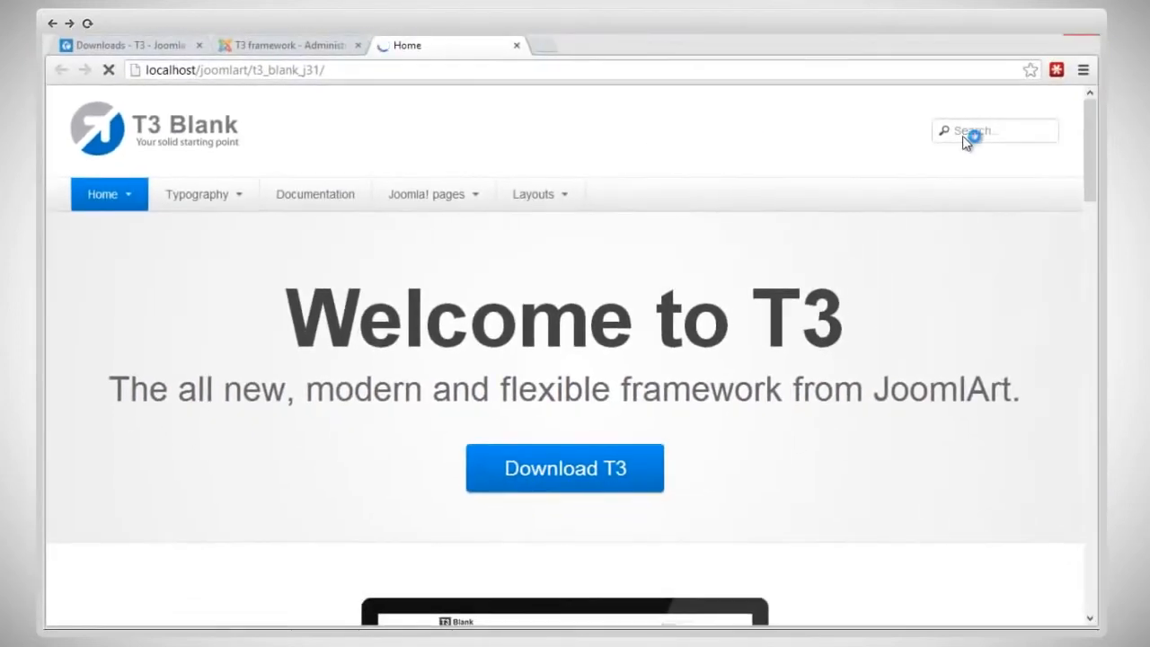
{"action": "left_click_drag", "start_coordinate": [1092, 142], "coordinate": [1091, 361]}
{"action": "scroll", "coordinate": [1006, 213], "scroll_direction": "down", "scroll_amount": 6}
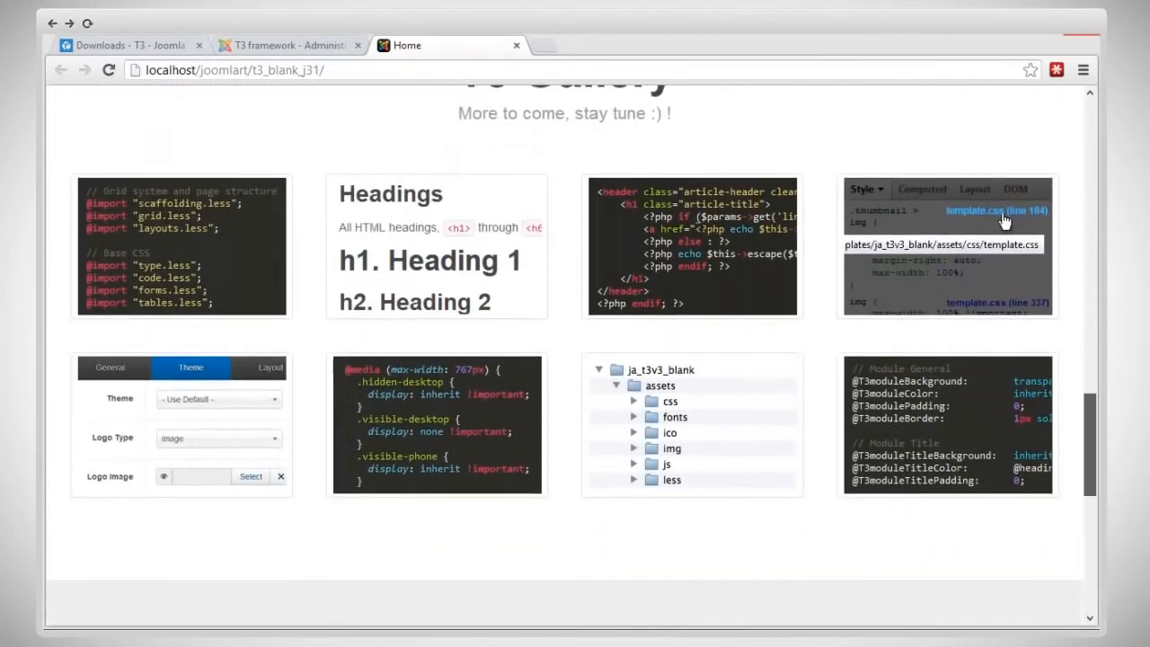
{"action": "scroll", "coordinate": [1004, 95], "scroll_direction": "down", "scroll_amount": 2}
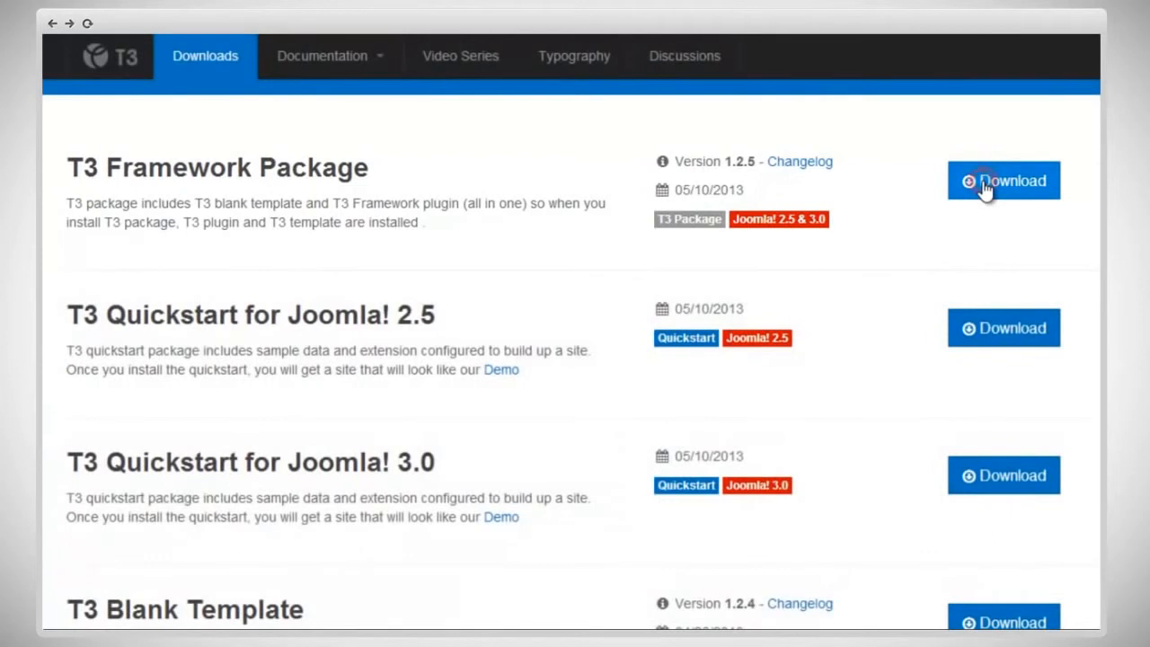
Step: Download the T3 Framework Package version 1.2.5 from the T3 downloads page
{"action": "left_click", "coordinate": [985, 188]}
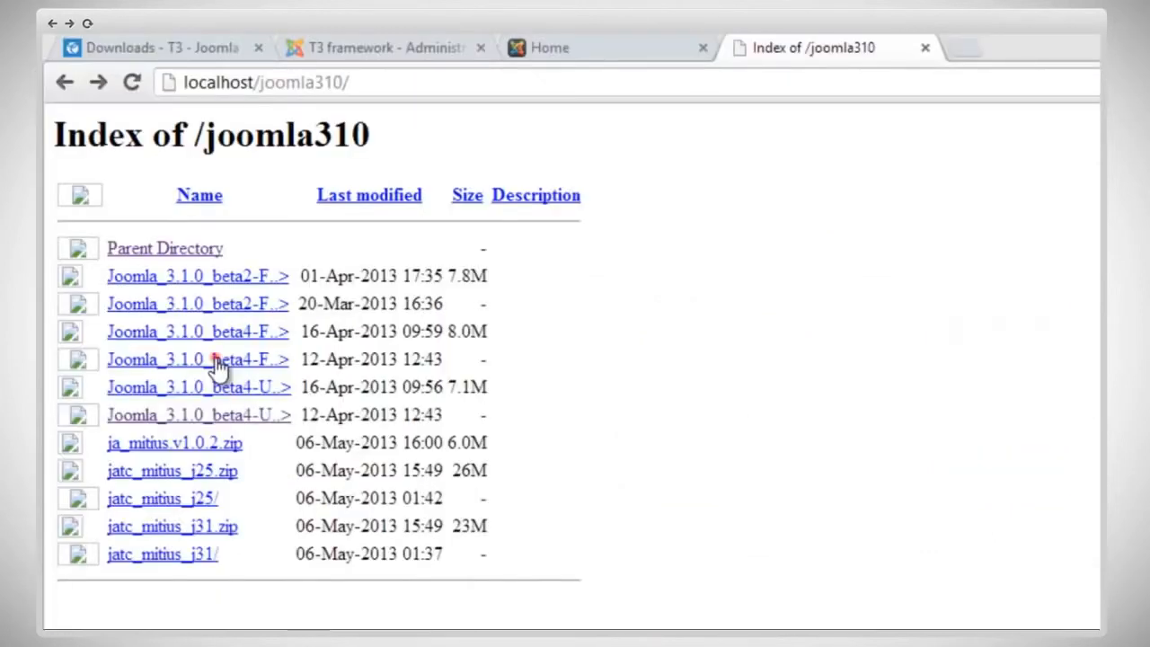
{"action": "left_click", "coordinate": [213, 361]}
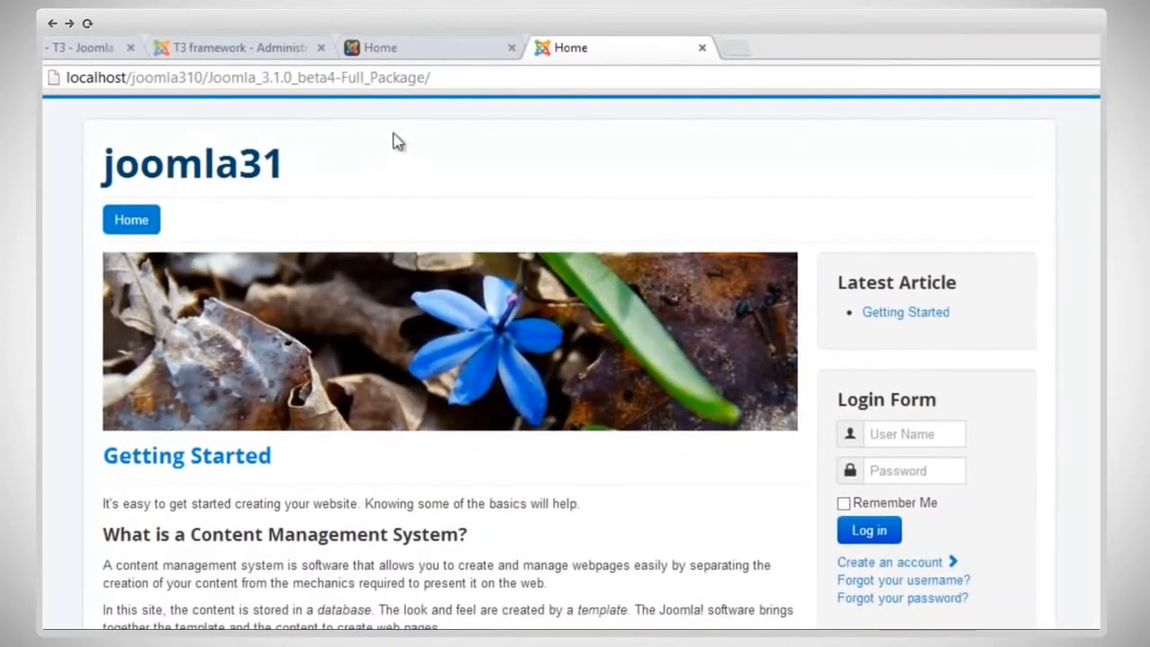
Step: Open the administrator page of the joomla31 site by adding administrator to its address
{"action": "left_click", "coordinate": [609, 81]}
{"action": "left_click", "coordinate": [608, 81]}
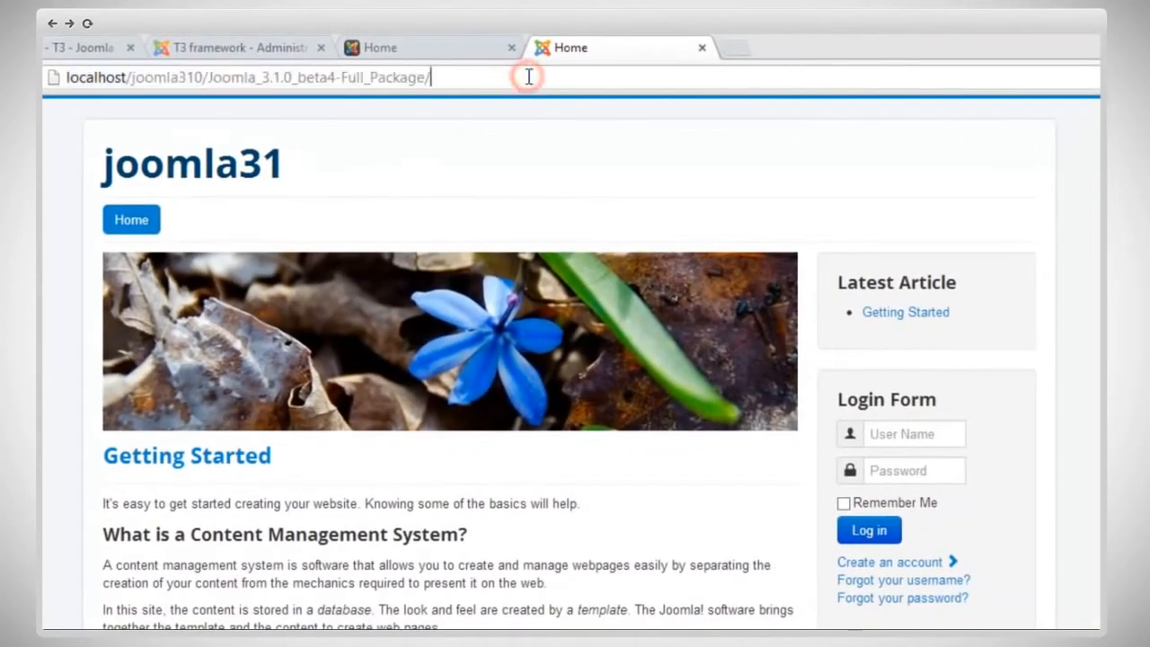
{"action": "type", "text": "administrator"}
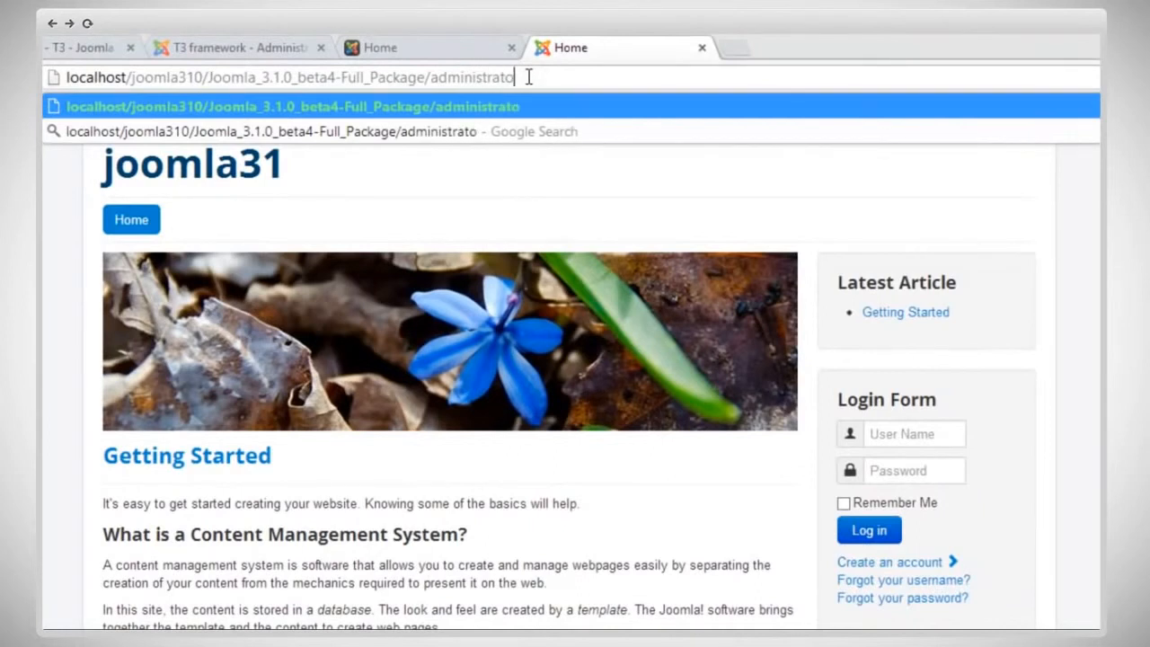
{"action": "key", "text": "Return"}
Step: Log in to the joomla31 administration with the username admin and the account password
{"action": "type", "text": "admin"}
{"action": "key", "text": "Tab"}
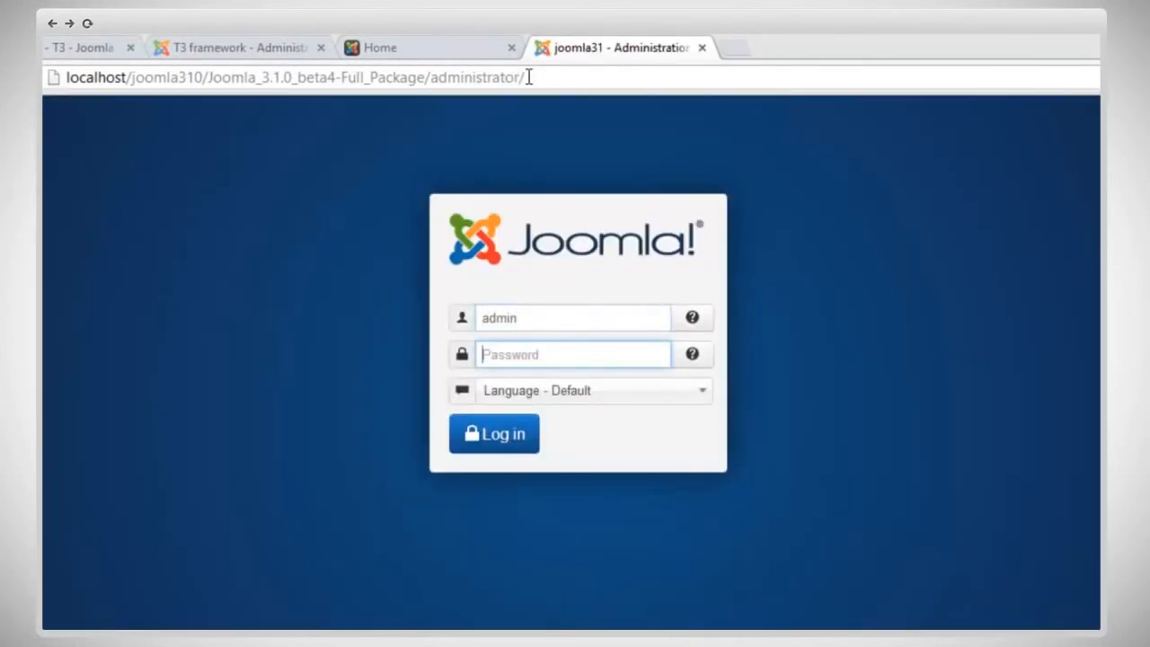
{"action": "type", "text": "123456"}
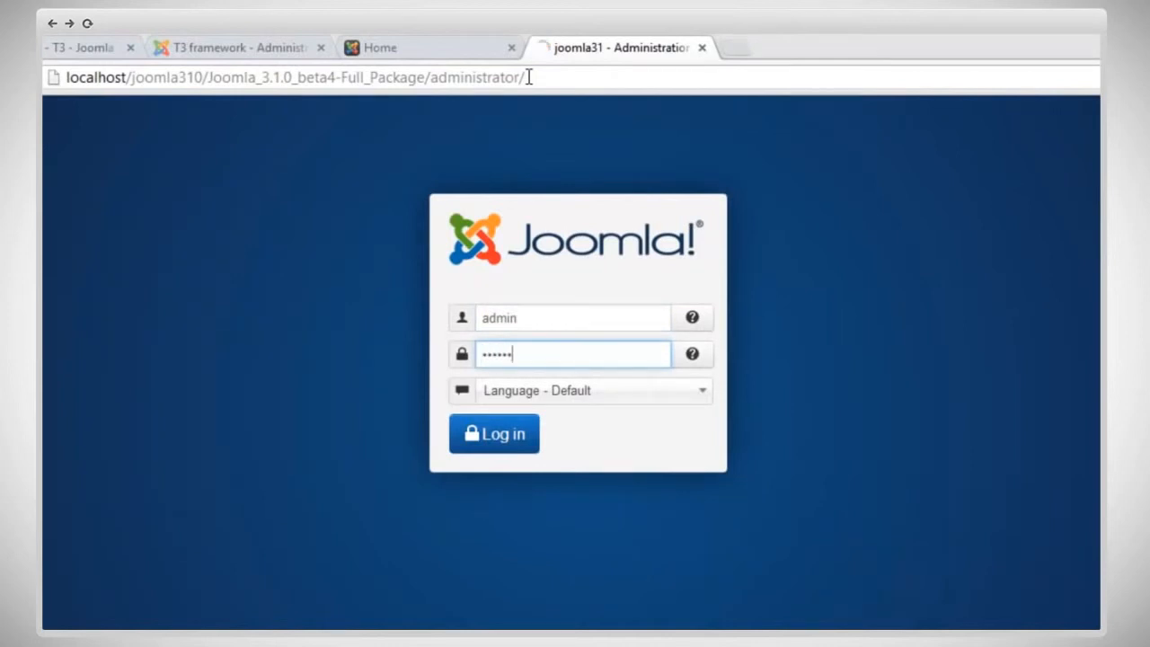
{"action": "key", "text": "Return"}
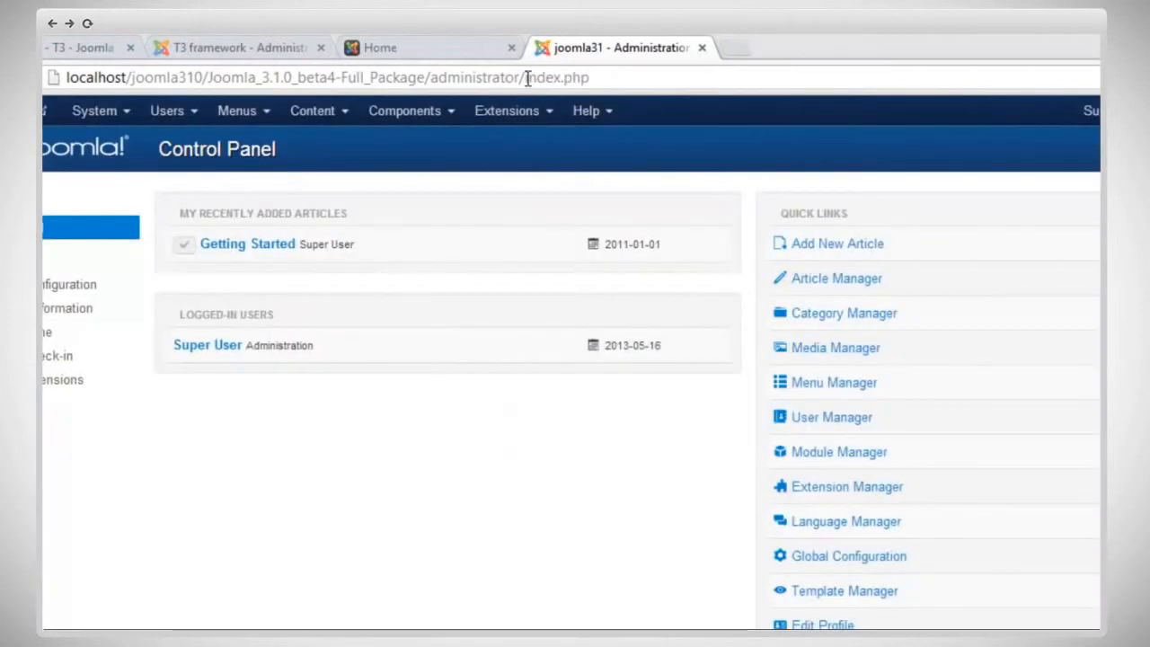
Step: Upload and install the package file t3-1.2.5 (1).zip through the Extension Manager
{"action": "left_click", "coordinate": [517, 120]}
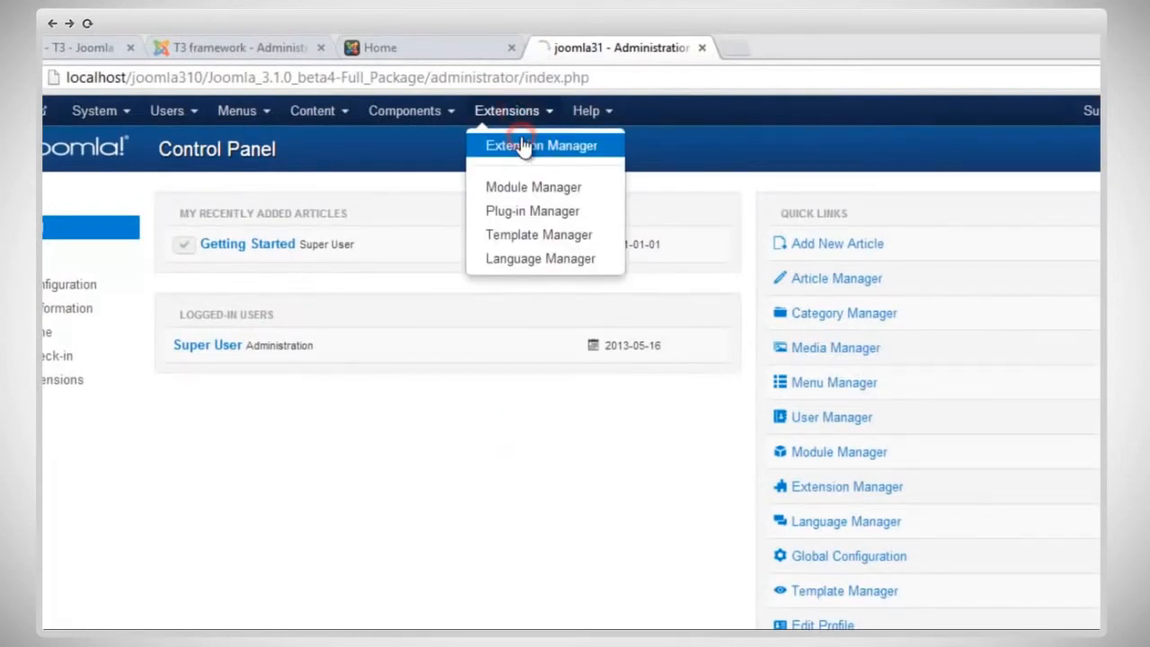
{"action": "left_click", "coordinate": [514, 146]}
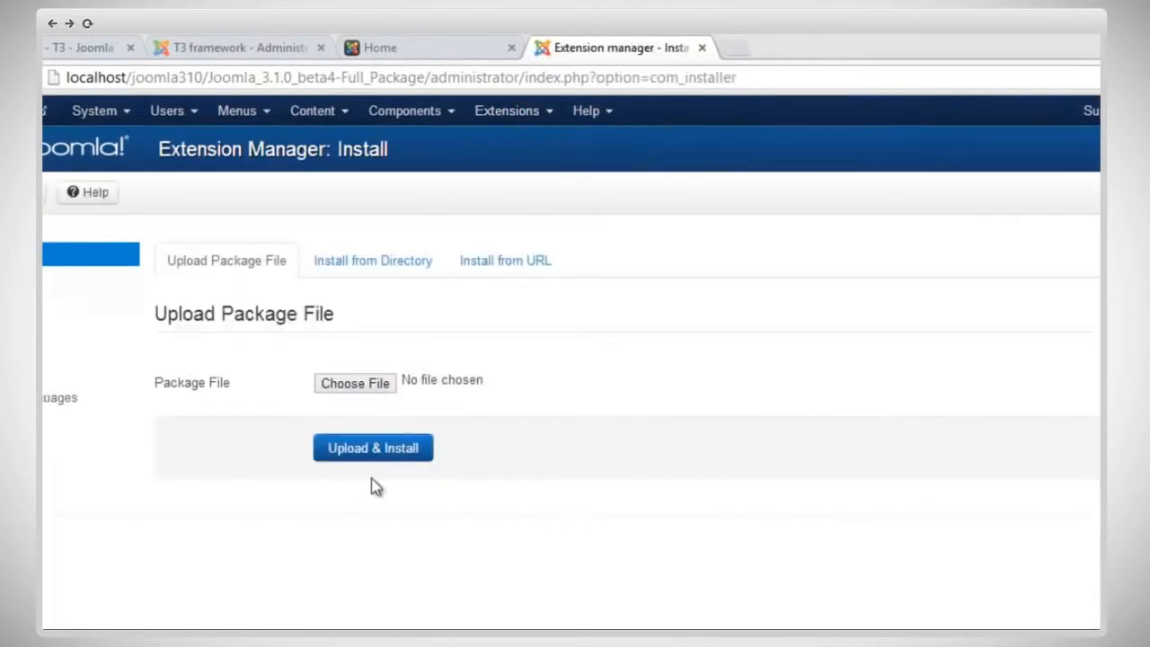
{"action": "left_click", "coordinate": [366, 393]}
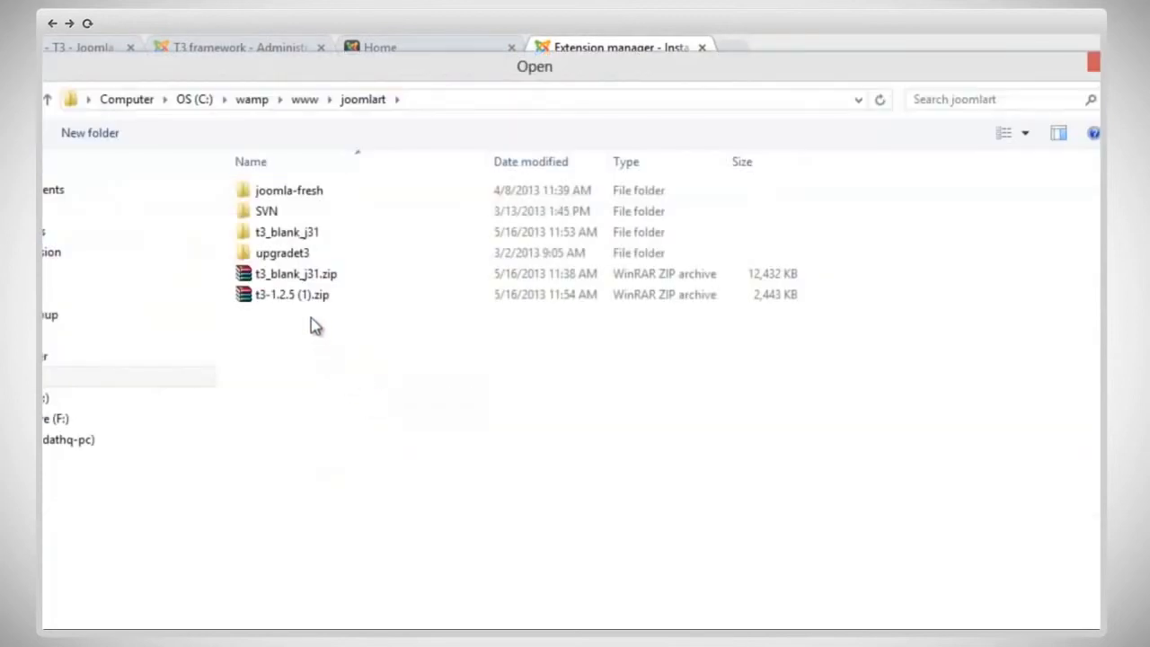
{"action": "double_click", "coordinate": [309, 300]}
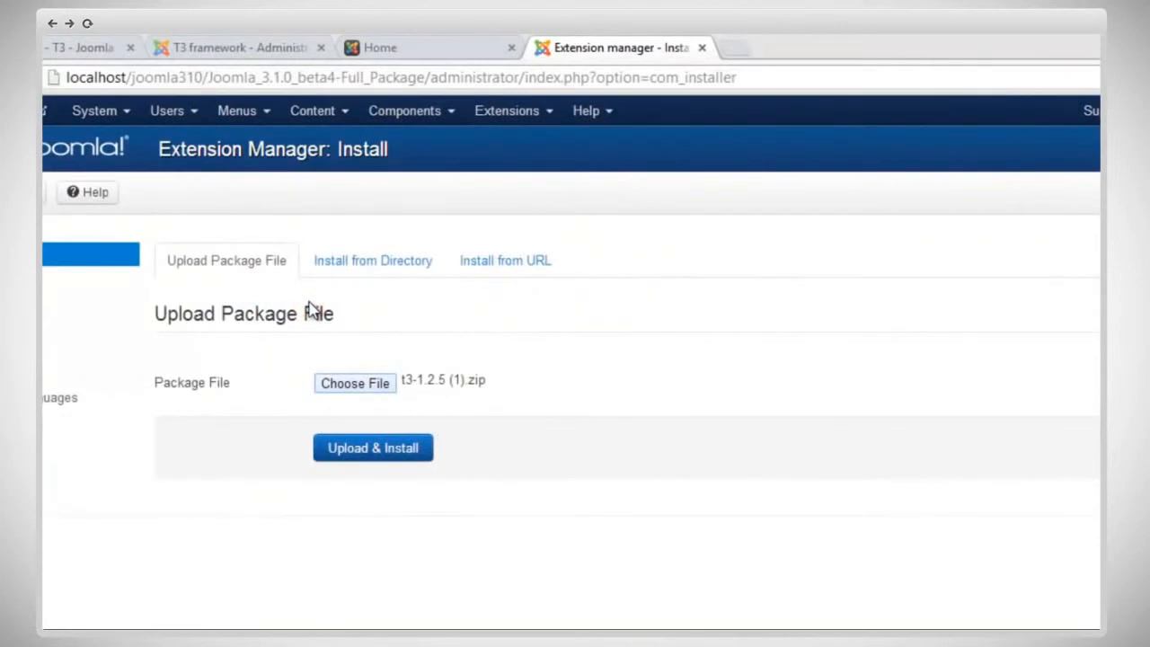
{"action": "left_click", "coordinate": [386, 449]}
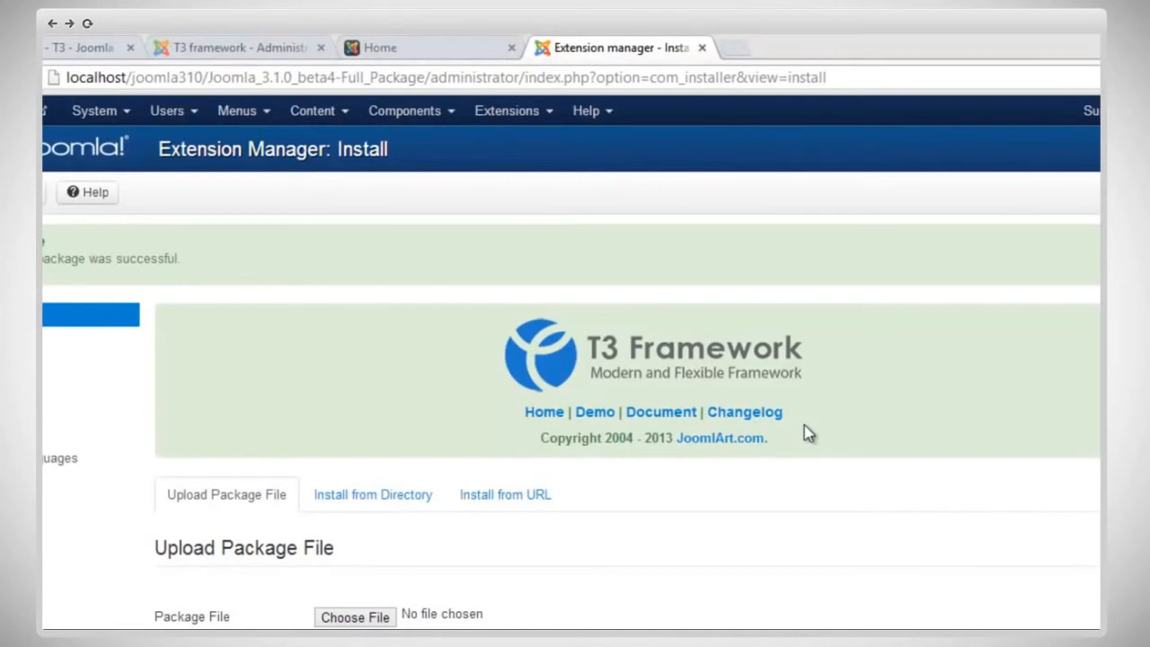
Step: Search the Plug-in Manager for t3 to check the T3 Framework plug-in's status
{"action": "left_click", "coordinate": [544, 114]}
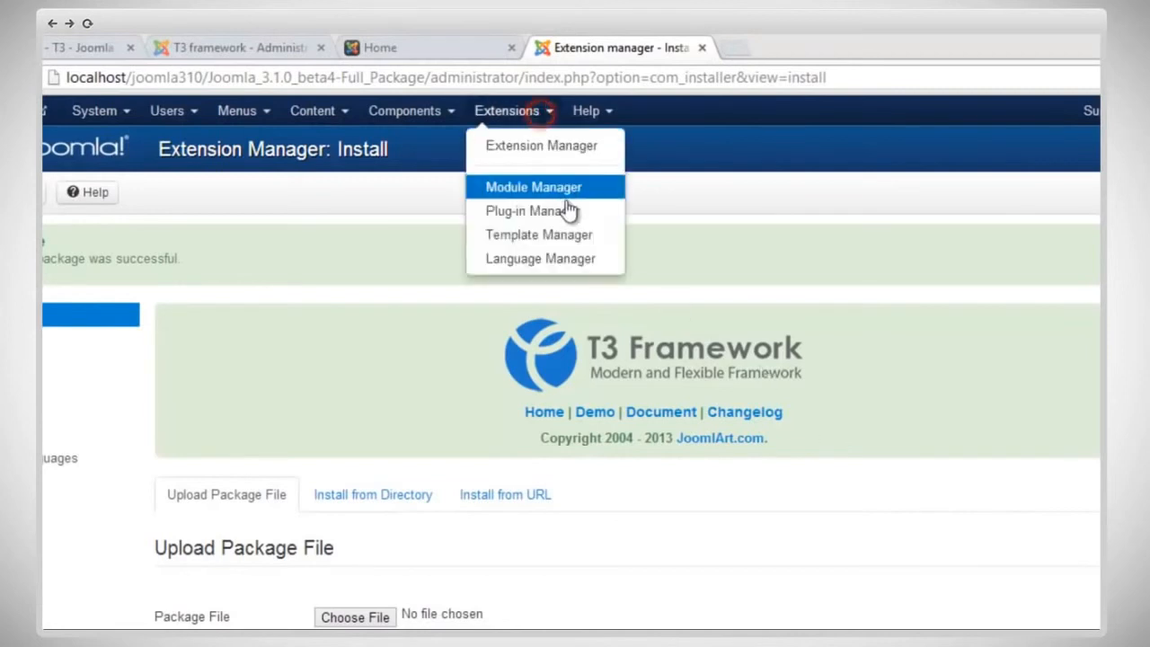
{"action": "left_click", "coordinate": [568, 212]}
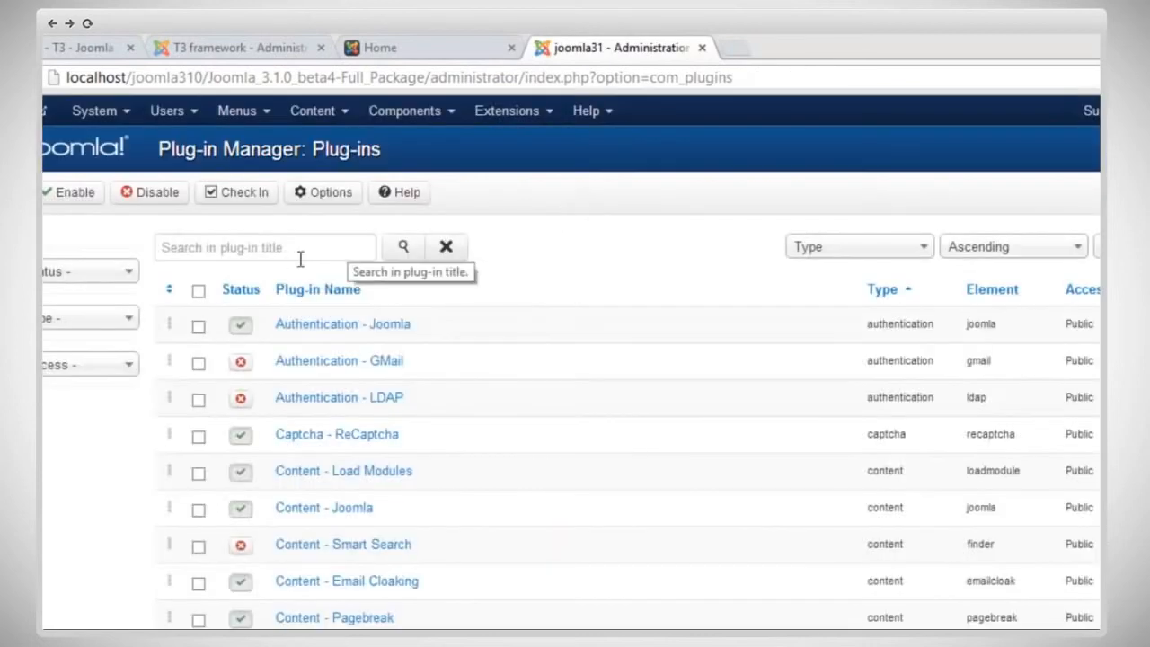
{"action": "left_click", "coordinate": [288, 256]}
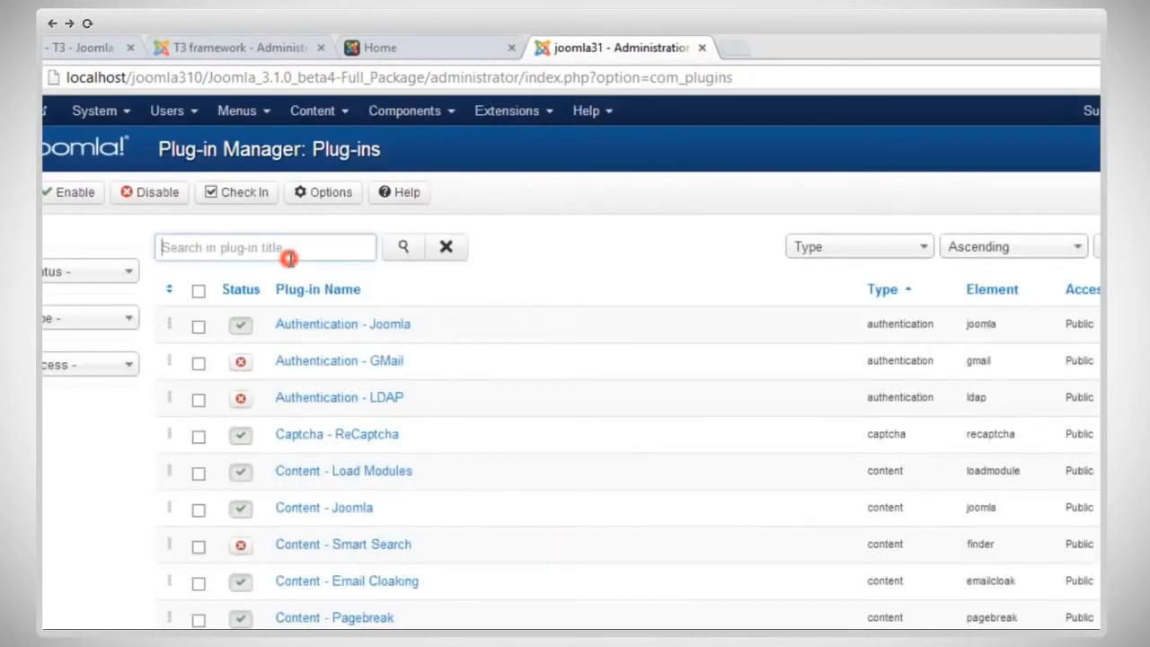
{"action": "type", "text": "t3"}
{"action": "key", "text": "Return"}
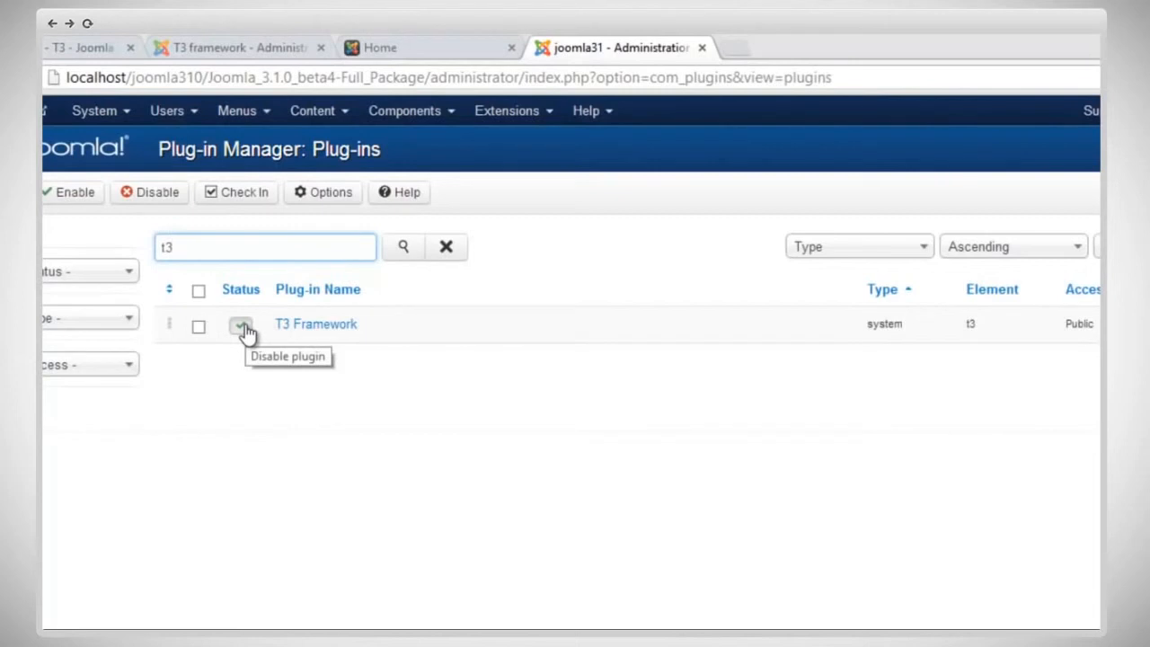
Step: Make t3_blank - Default the default site template style in the Template Manager, and open the joomla31 site's front end
{"action": "left_click", "coordinate": [499, 123]}
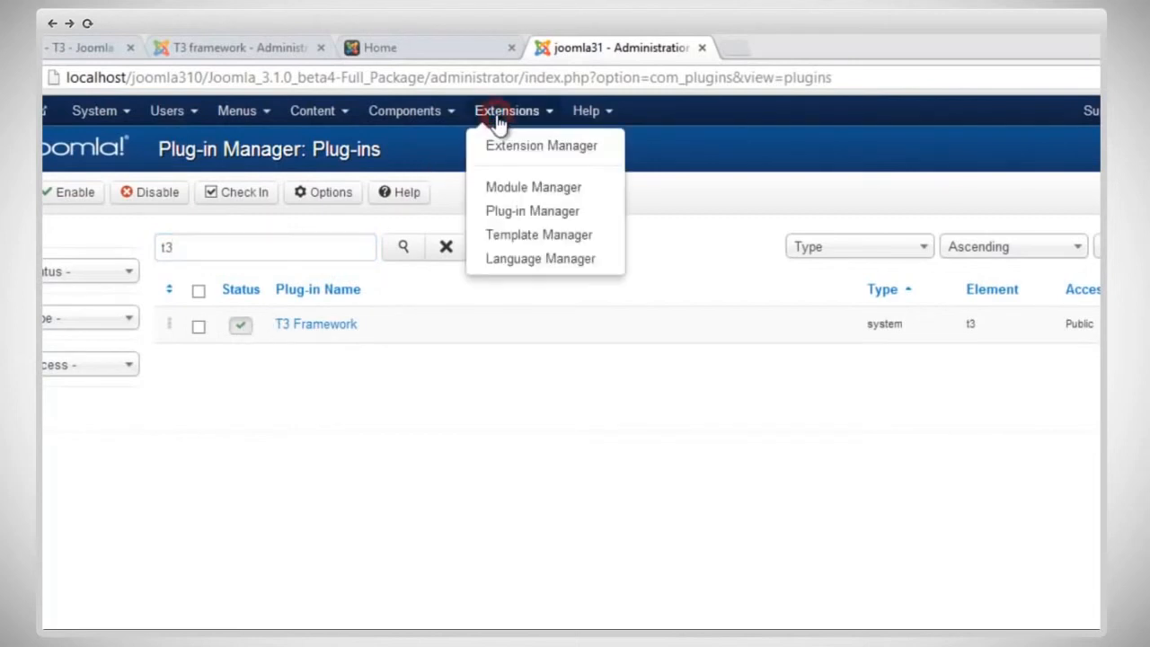
{"action": "left_click", "coordinate": [519, 233]}
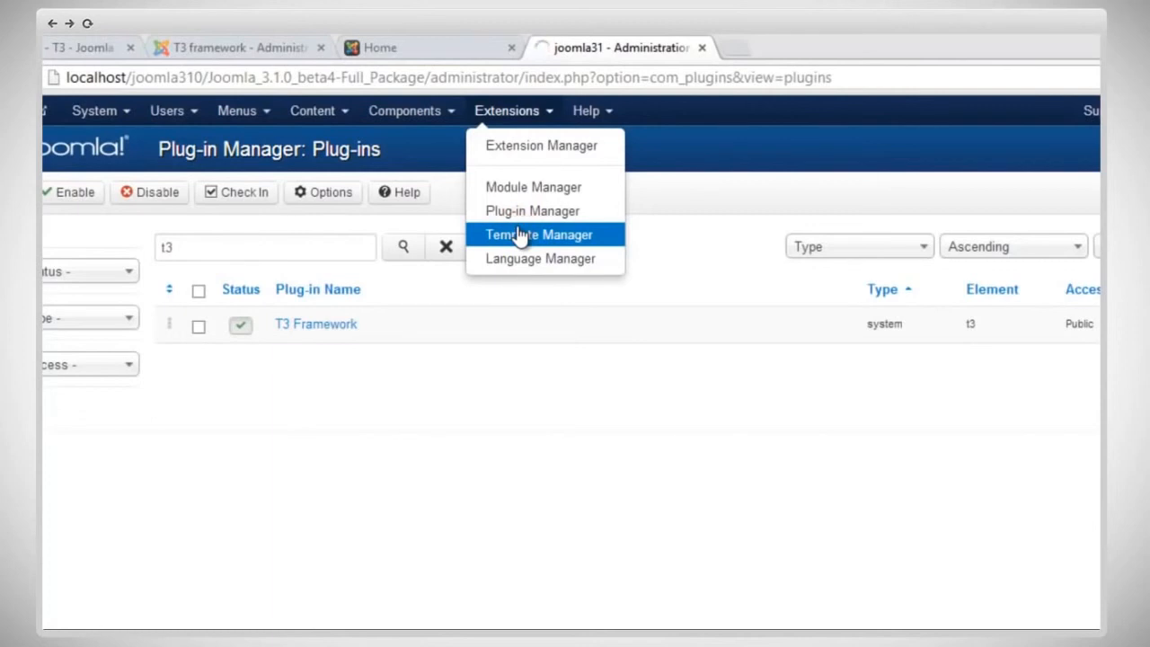
{"action": "left_click", "coordinate": [633, 483]}
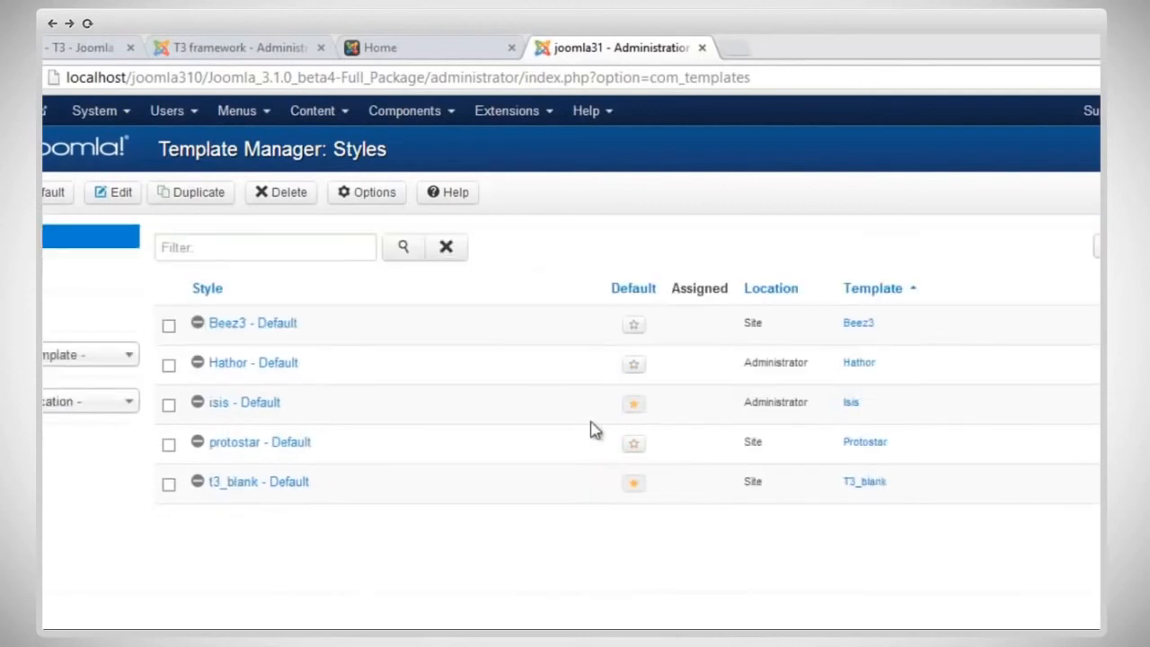
{"action": "left_click", "coordinate": [100, 112]}
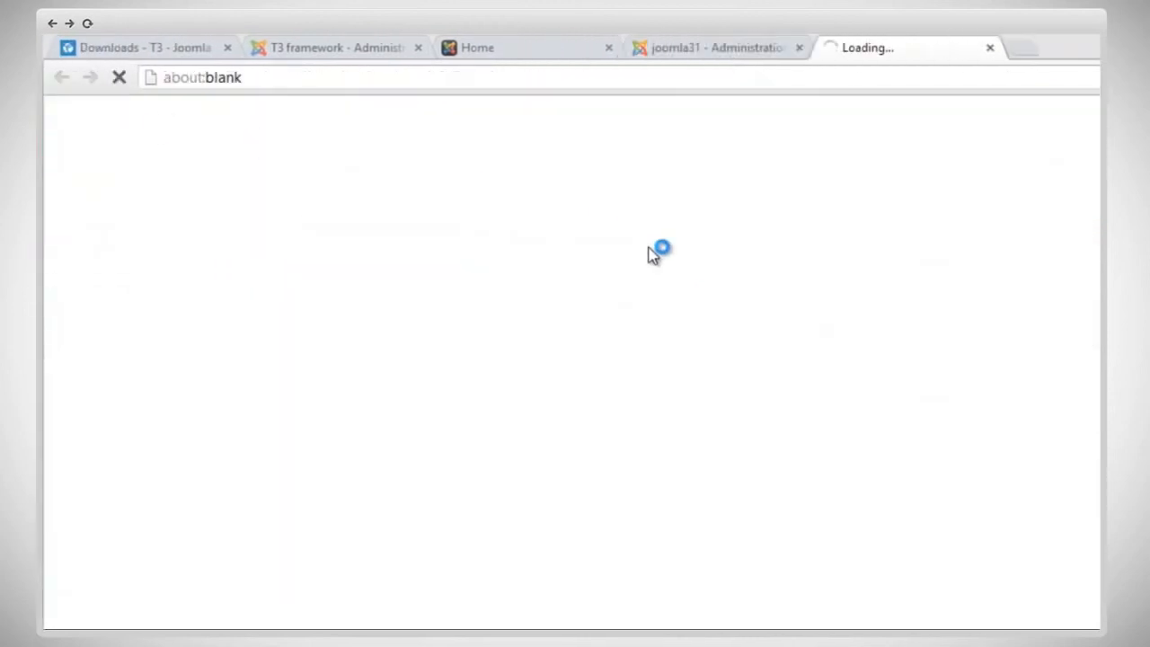